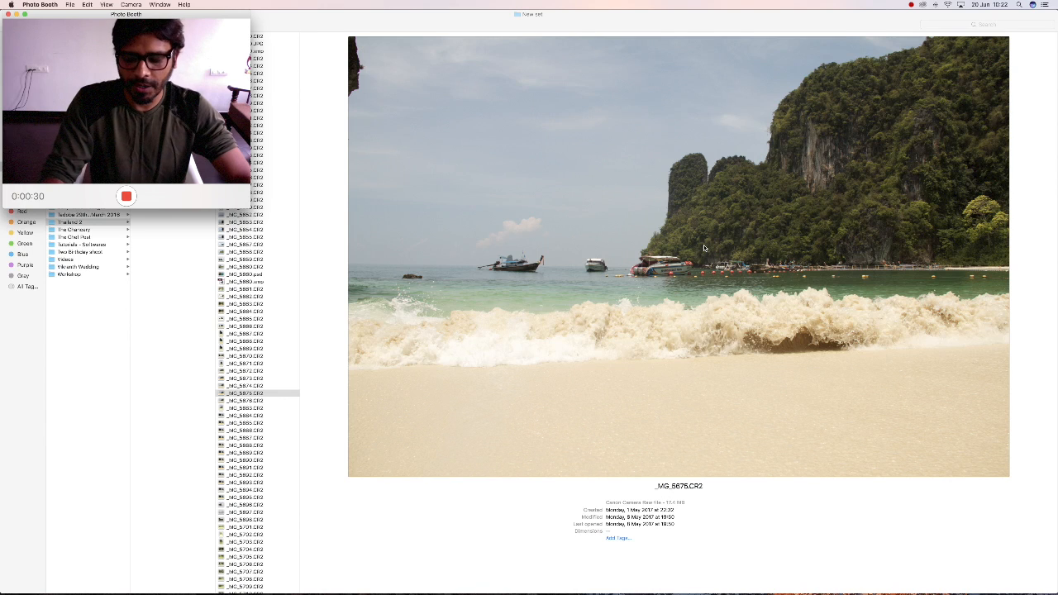
Step: Switch to Lightroom and open the beach photo _MG_5675.CR2 in the Develop module
{"action": "left_click", "coordinate": [675, 279]}
{"action": "key", "text": "super+Tab"}
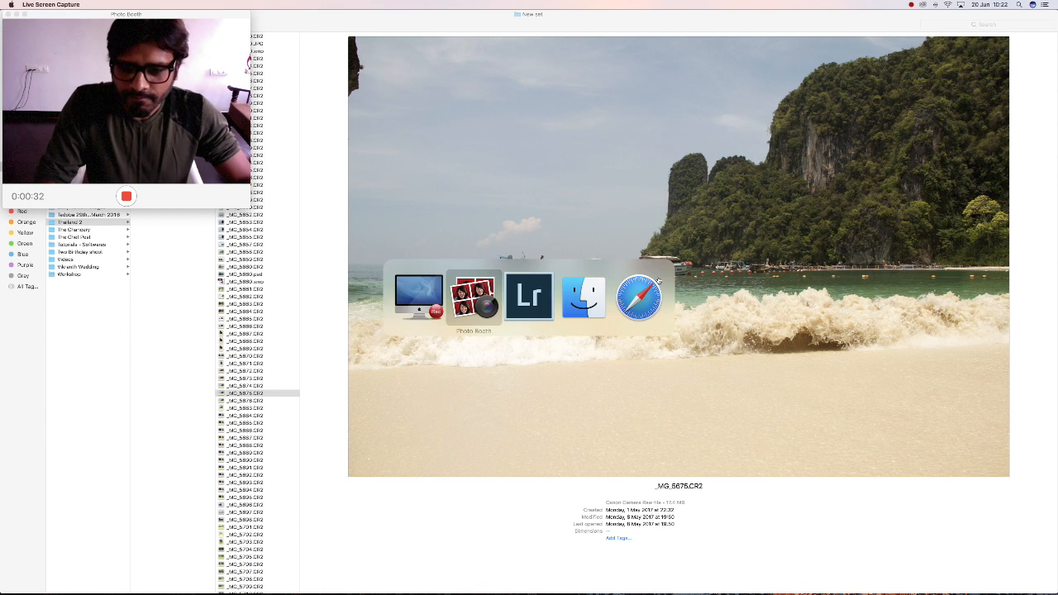
{"action": "key", "text": "super+Tab"}
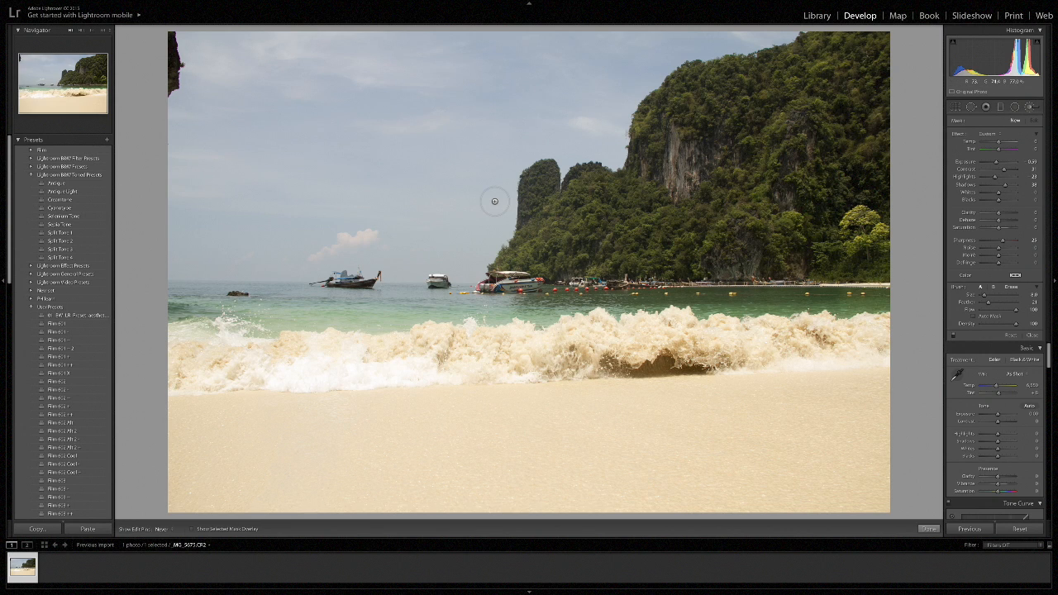
{"action": "left_click", "coordinate": [816, 17]}
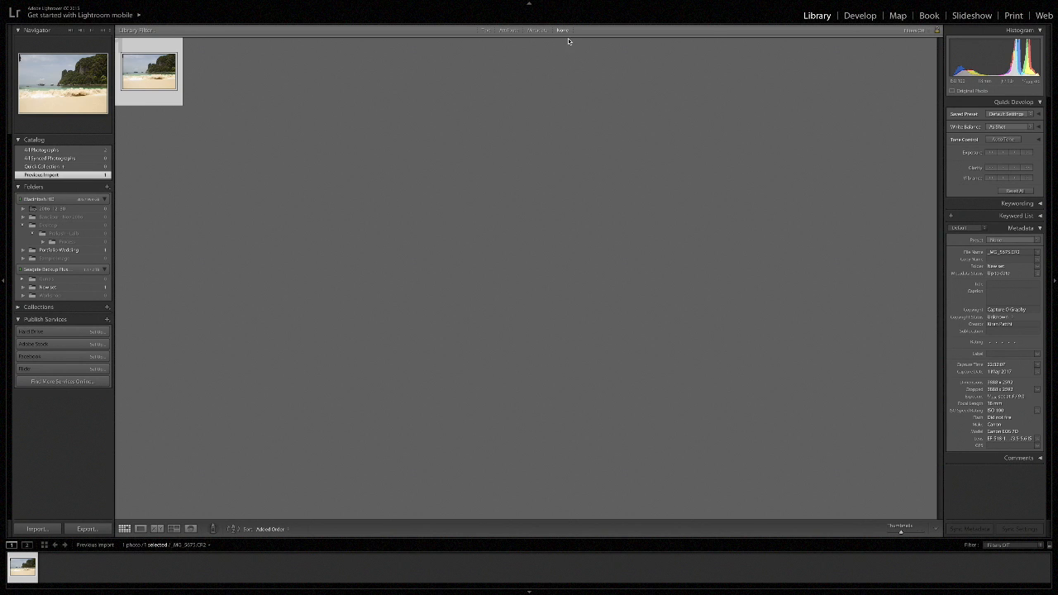
{"action": "left_click", "coordinate": [849, 17]}
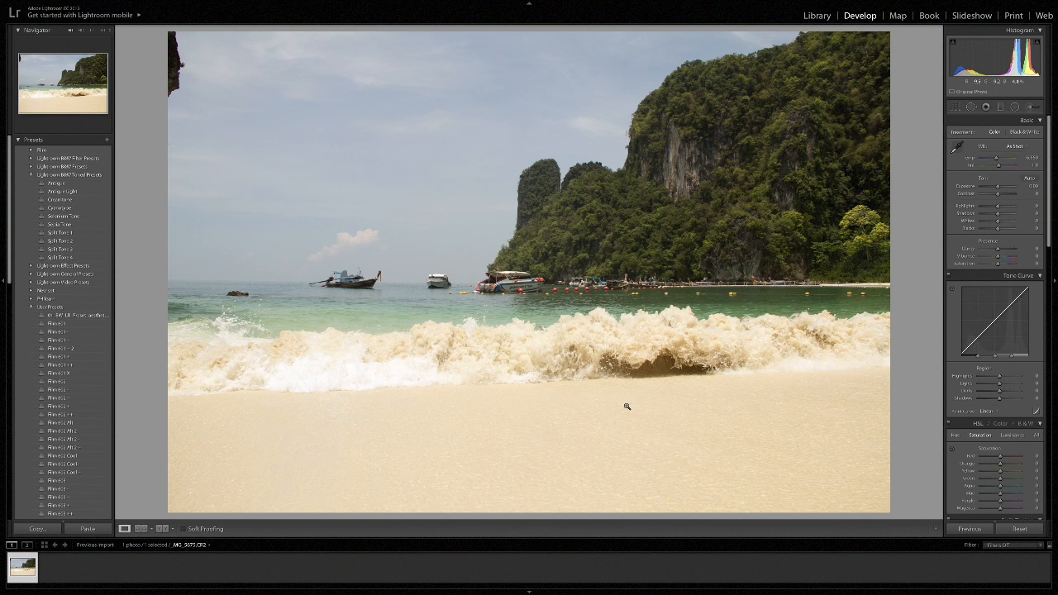
Step: Turn on Remove Chromatic Aberration and Enable Profile Corrections in the photo's lens corrections
{"action": "scroll", "coordinate": [1007, 379], "scroll_direction": "down", "scroll_amount": 10}
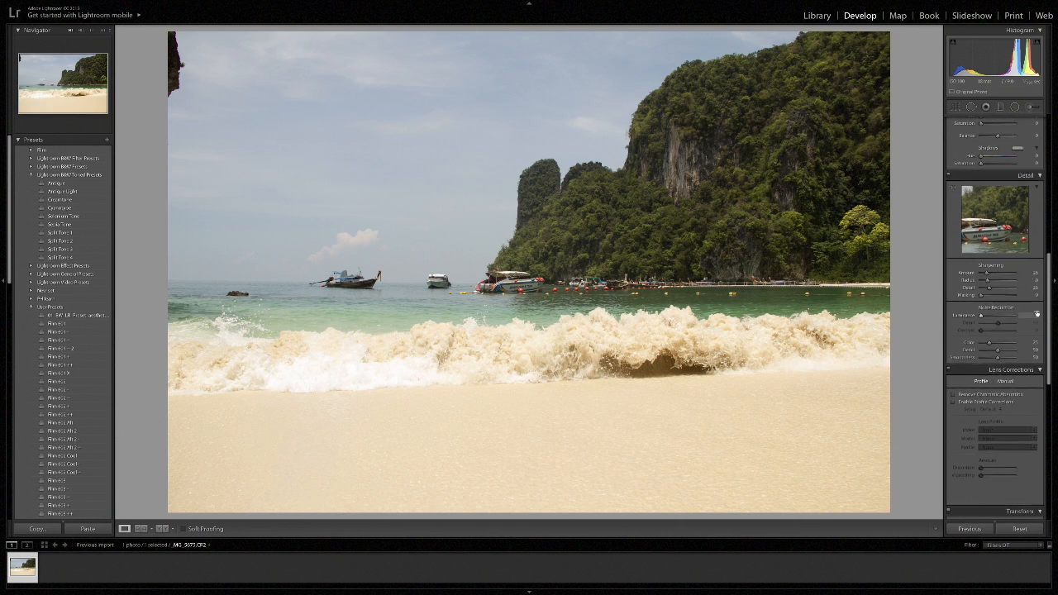
{"action": "scroll", "coordinate": [1009, 331], "scroll_direction": "down", "scroll_amount": 4}
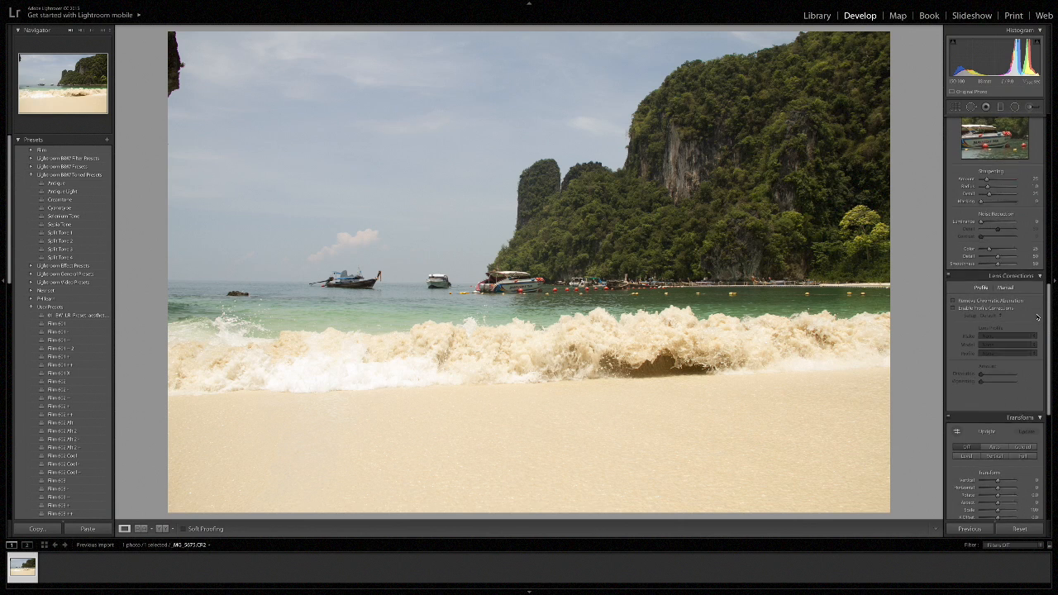
{"action": "left_click", "coordinate": [955, 292]}
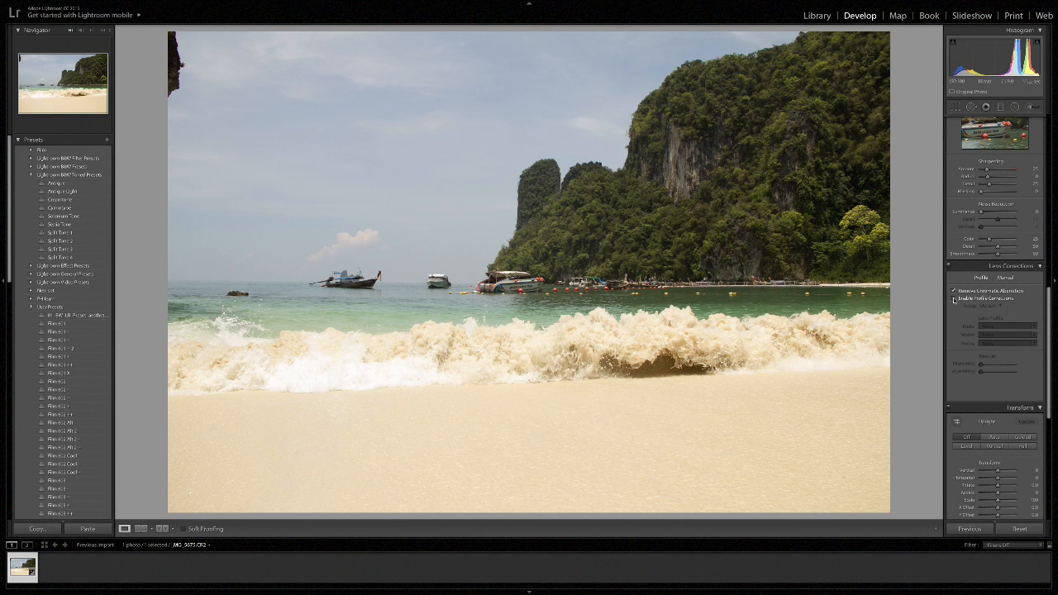
{"action": "left_click", "coordinate": [954, 298]}
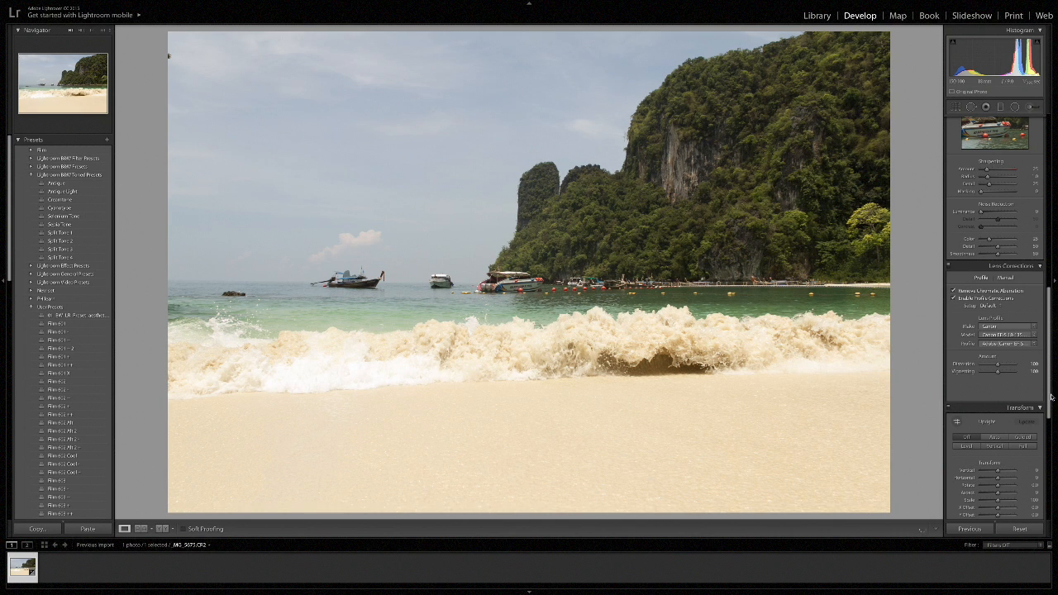
Step: Try a slightly cooler colour temperature, then restore the white balance to As Shot
{"action": "scroll", "coordinate": [1050, 308], "scroll_direction": "up", "scroll_amount": 10}
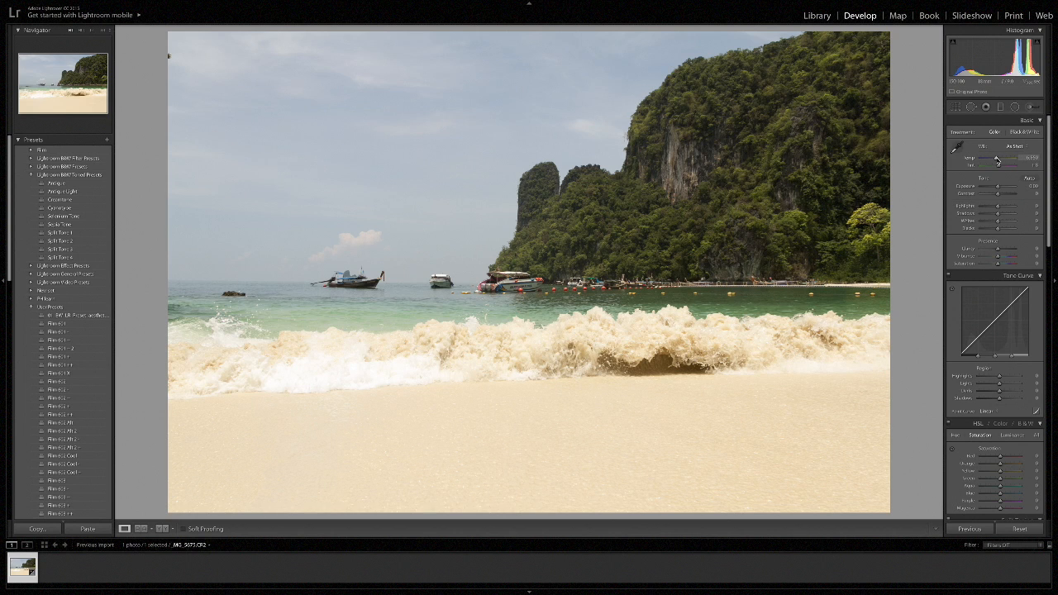
{"action": "mouse_move", "coordinate": [997, 161]}
{"action": "left_mouse_down"}
{"action": "mouse_move", "coordinate": [1008, 162]}
{"action": "mouse_move", "coordinate": [996, 162]}
{"action": "left_mouse_up"}
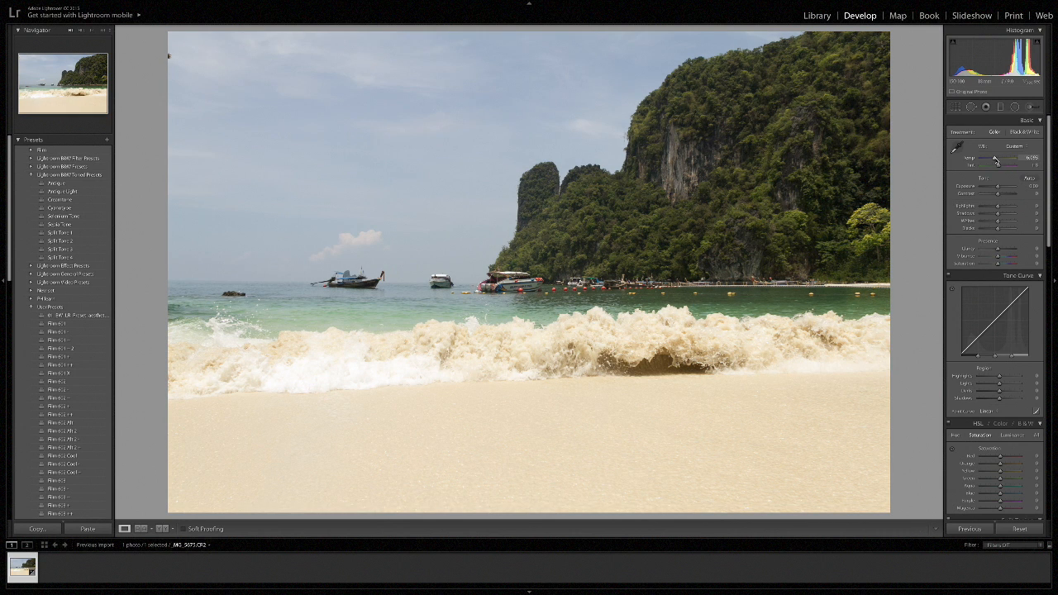
{"action": "left_click", "coordinate": [1013, 146]}
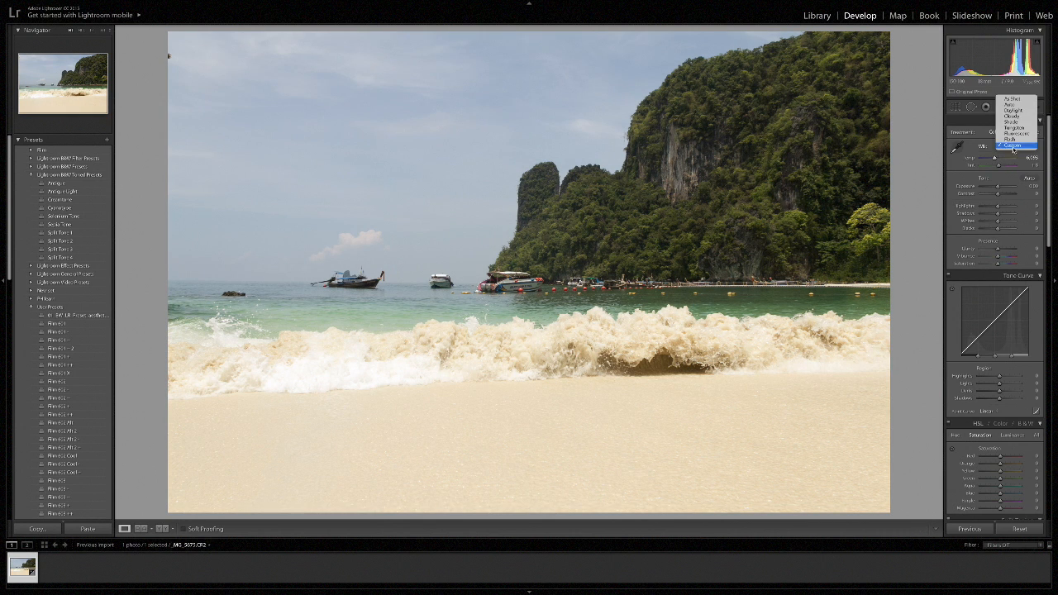
{"action": "left_click", "coordinate": [1009, 99]}
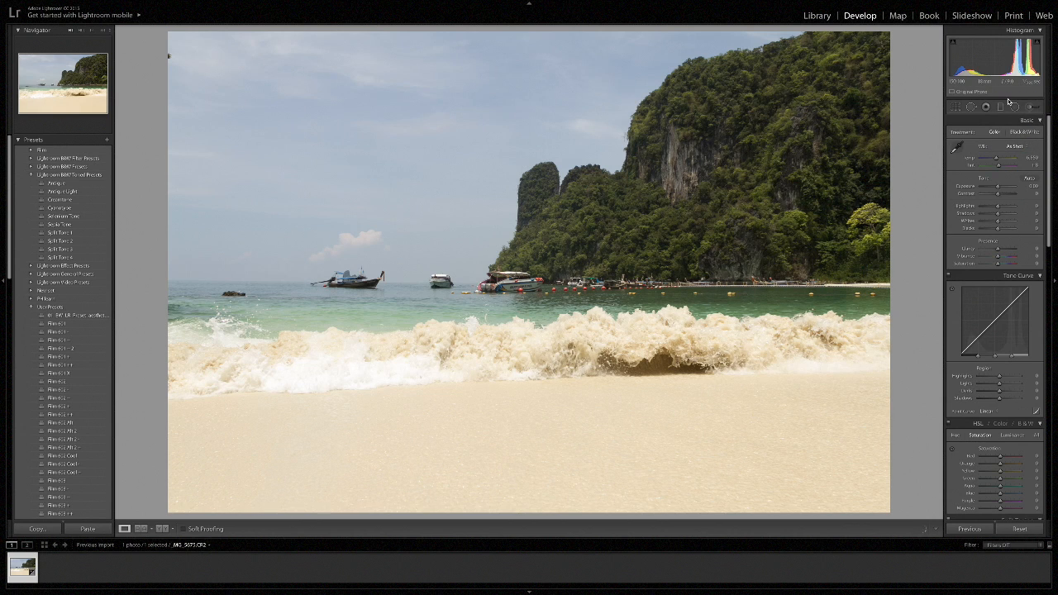
Step: Try setting the white balance by sampling the sky as the neutral target, then undo it
{"action": "left_click", "coordinate": [957, 147]}
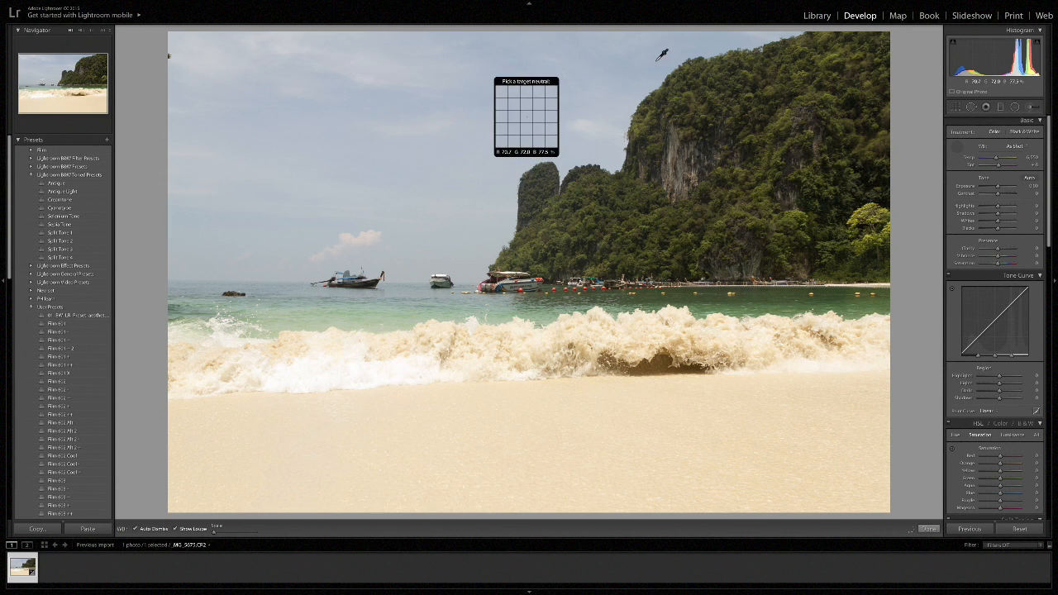
{"action": "left_click", "coordinate": [611, 72]}
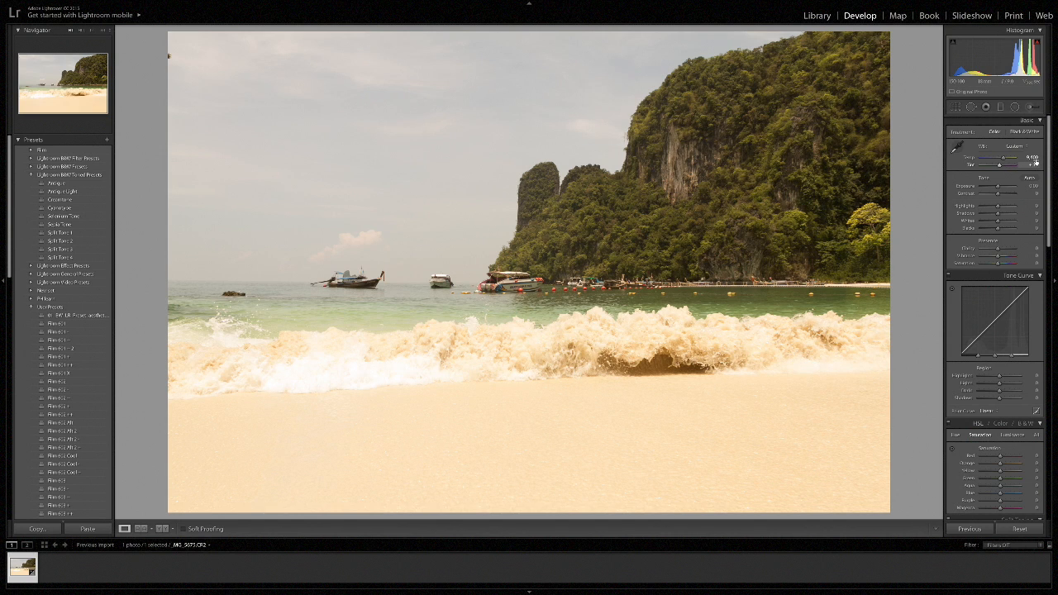
{"action": "key", "text": "ctrl+z"}
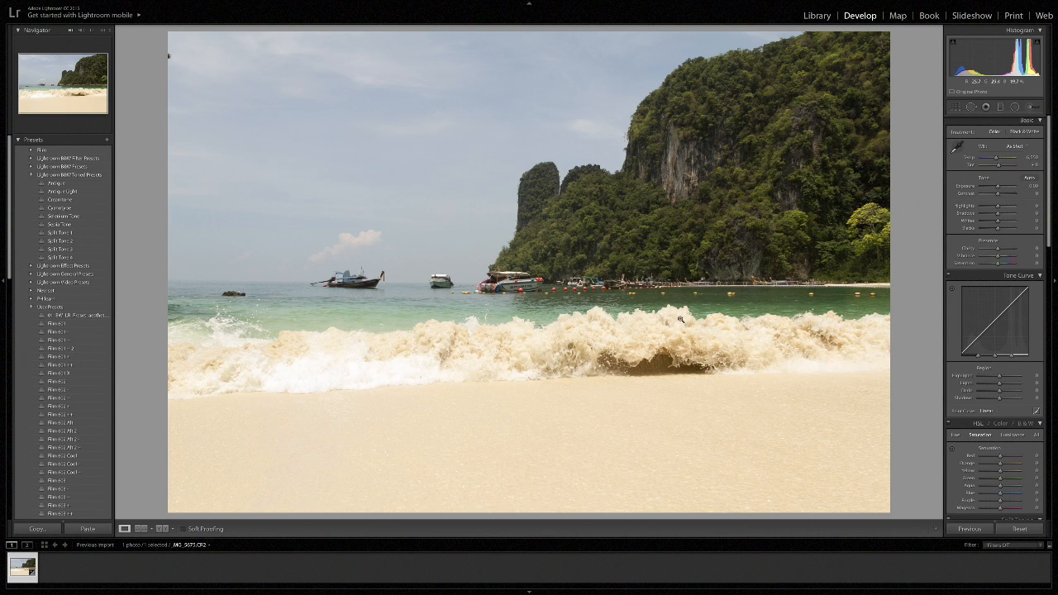
Step: Try setting the white balance by sampling the dark green cliff as the neutral target, then undo it
{"action": "left_click", "coordinate": [958, 146]}
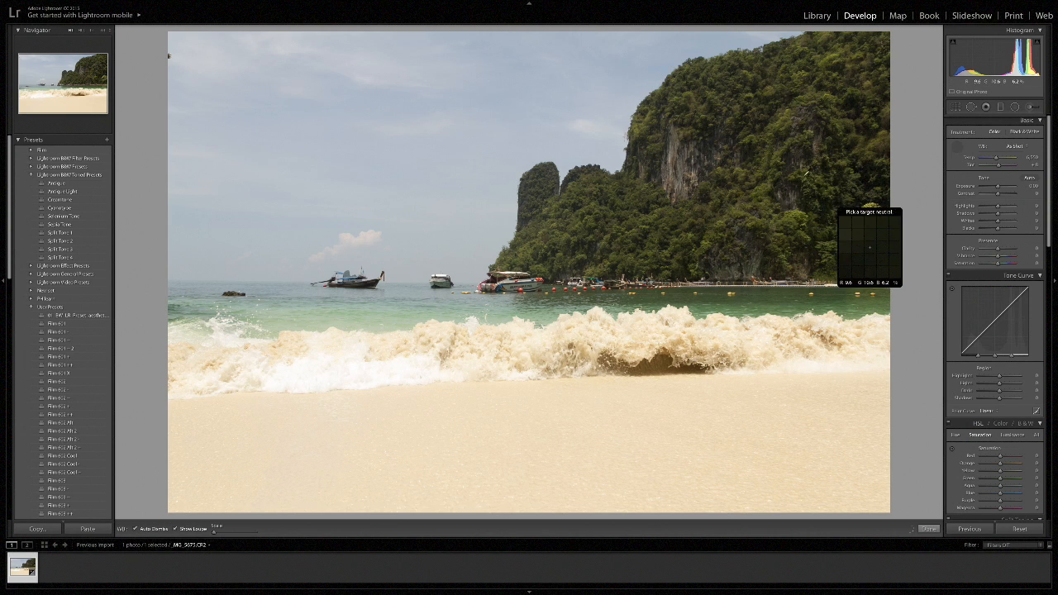
{"action": "left_click", "coordinate": [771, 157]}
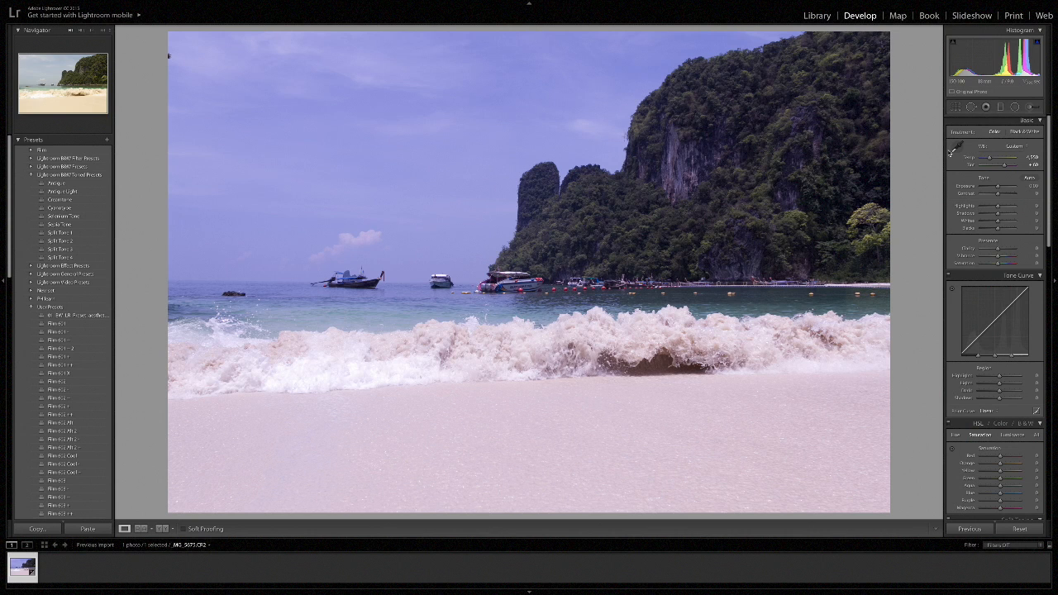
{"action": "key", "text": "ctrl+z"}
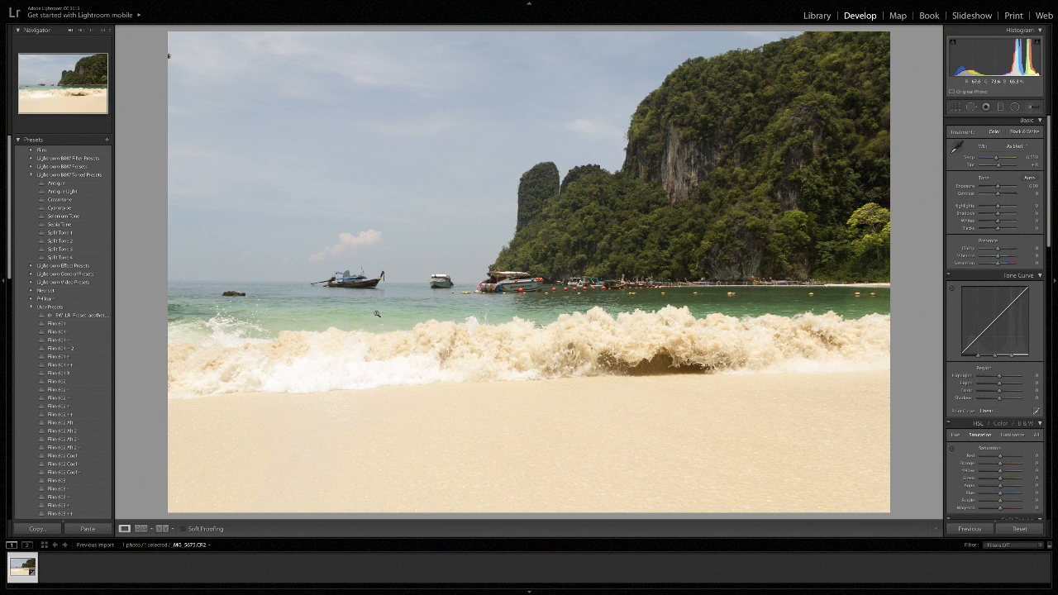
Step: Try setting the white balance by sampling the green sea water as the neutral target, then undo it
{"action": "key", "text": "w"}
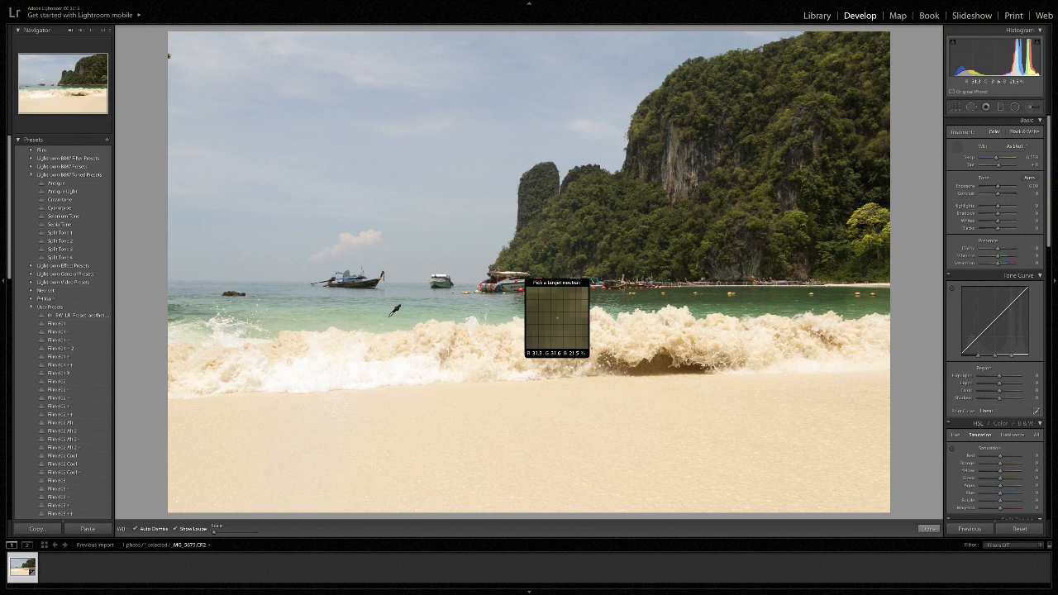
{"action": "left_click", "coordinate": [390, 314]}
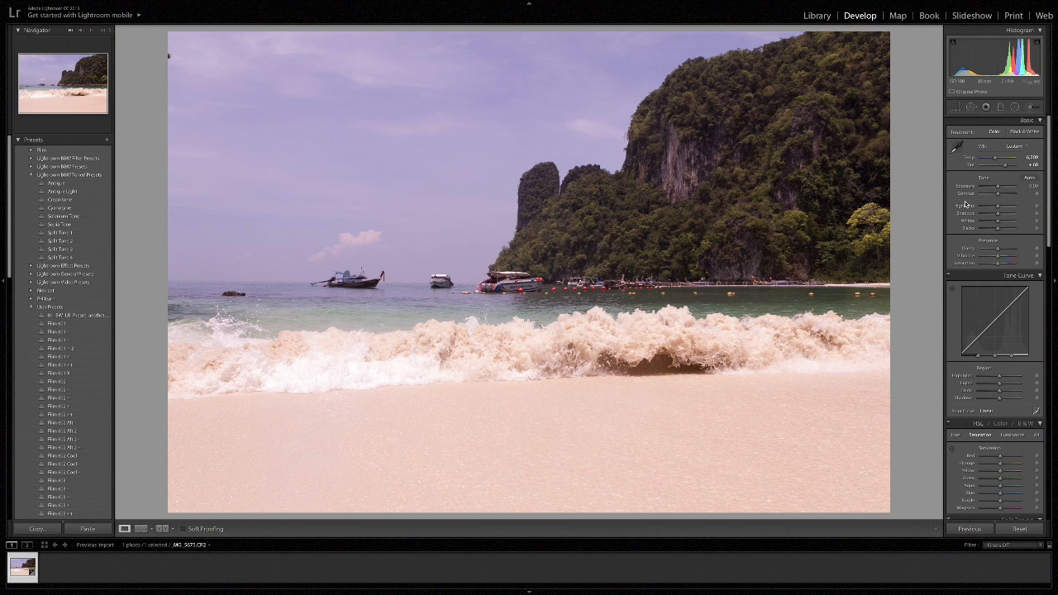
{"action": "key", "text": "ctrl+z"}
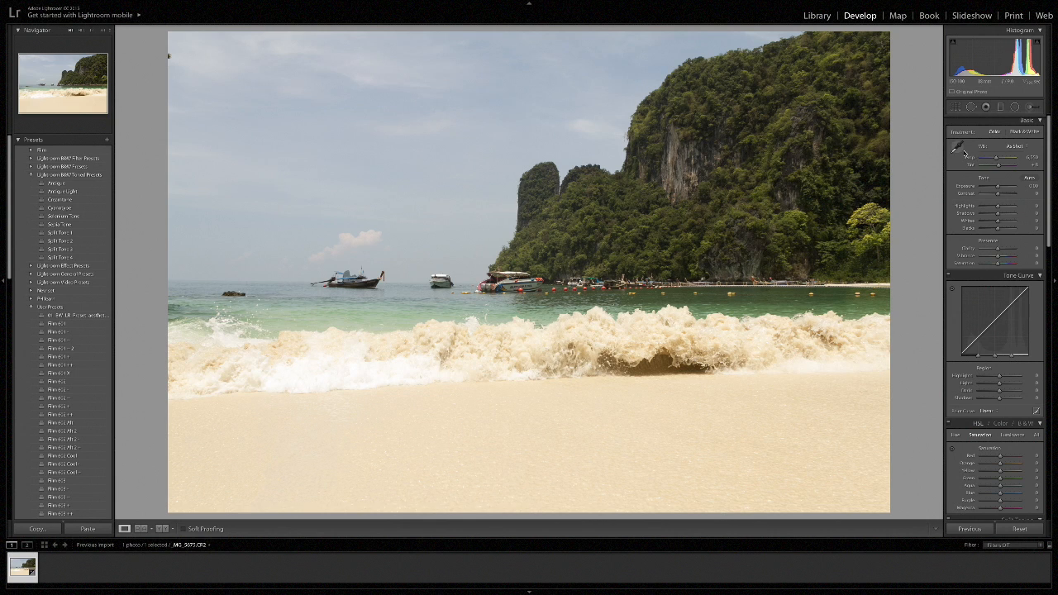
Step: Set the white balance with the White Balance Selector by sampling the beach sand below the wave as the neutral target
{"action": "left_click", "coordinate": [957, 147]}
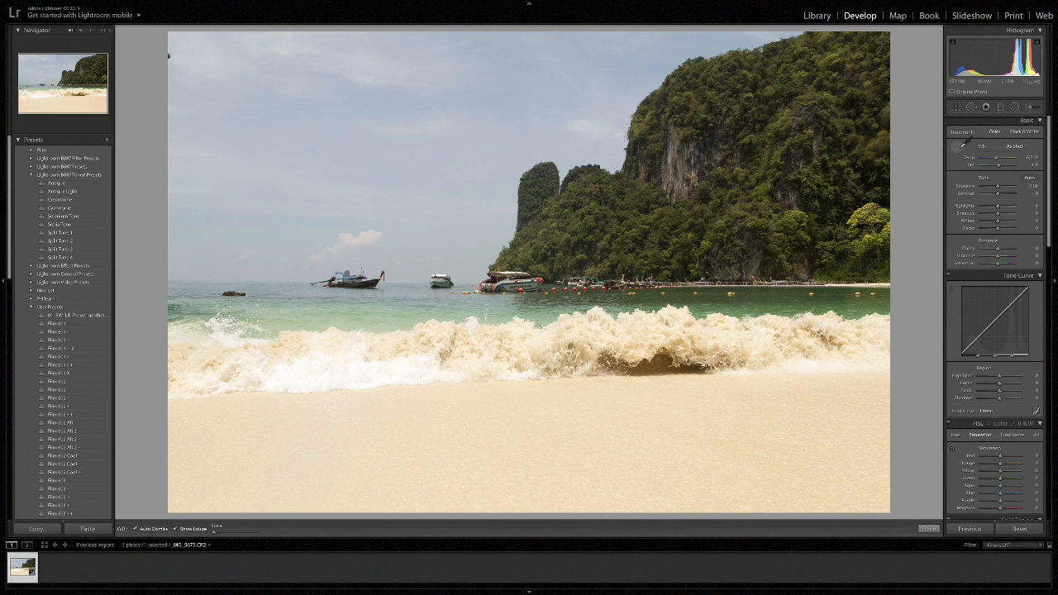
{"action": "left_click", "coordinate": [515, 424]}
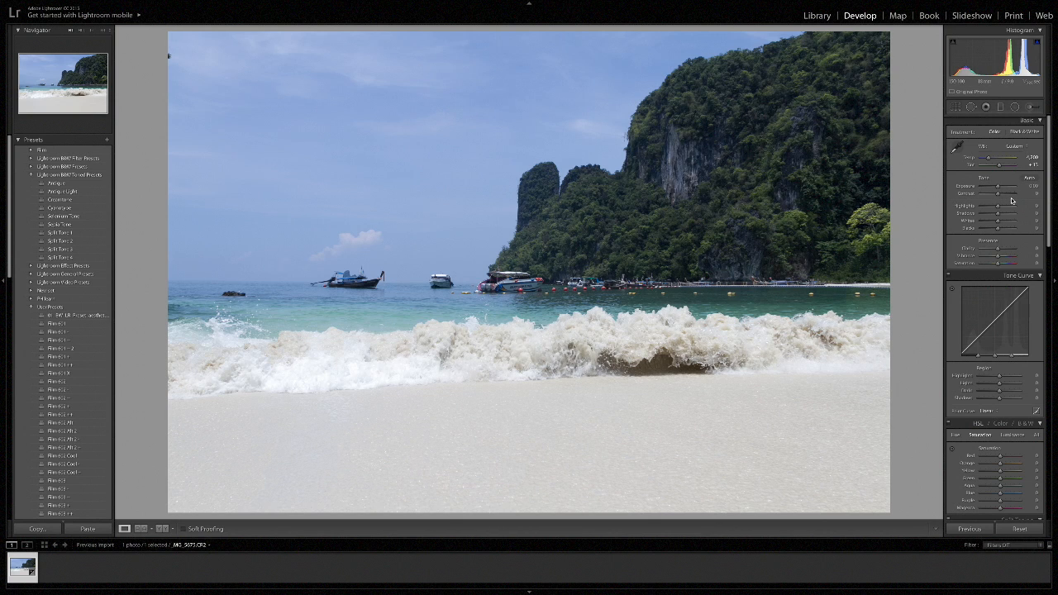
{"action": "left_click_drag", "start_coordinate": [1008, 191], "coordinate": [998, 189]}
Step: Check highlight clipping with the clipping preview across the slider range and set Highlights to -14
{"action": "key", "text": "alt"}
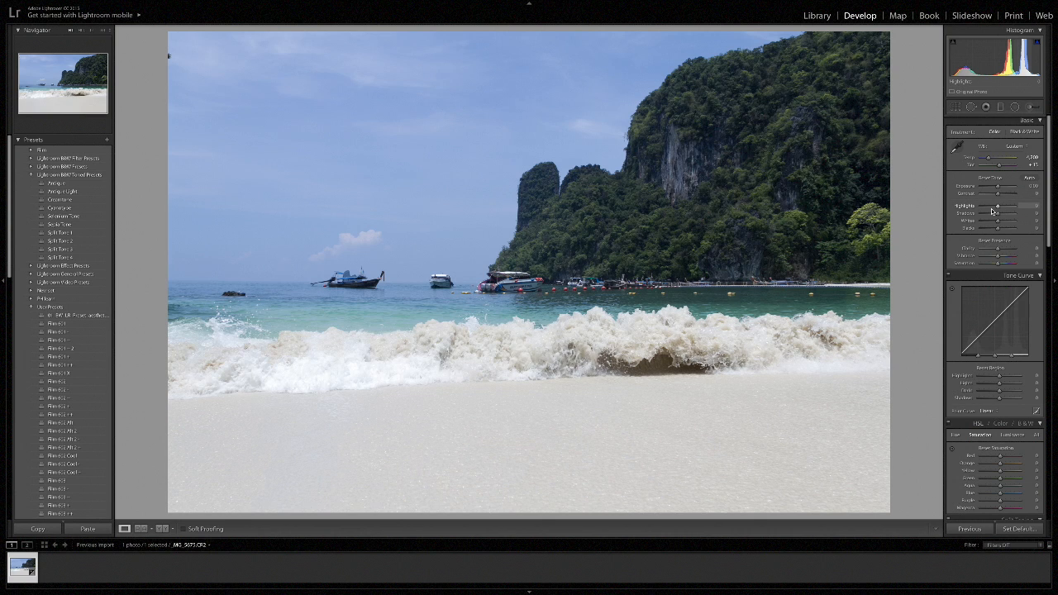
{"action": "left_click", "coordinate": [997, 208], "text": "alt"}
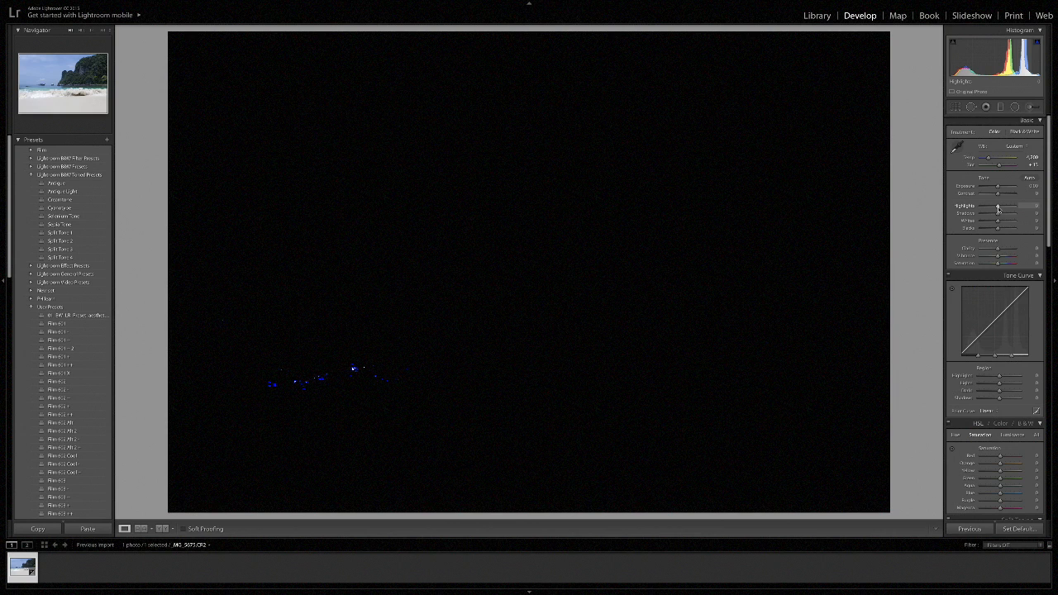
{"action": "left_click_drag", "start_coordinate": [997, 209], "coordinate": [998, 209]}
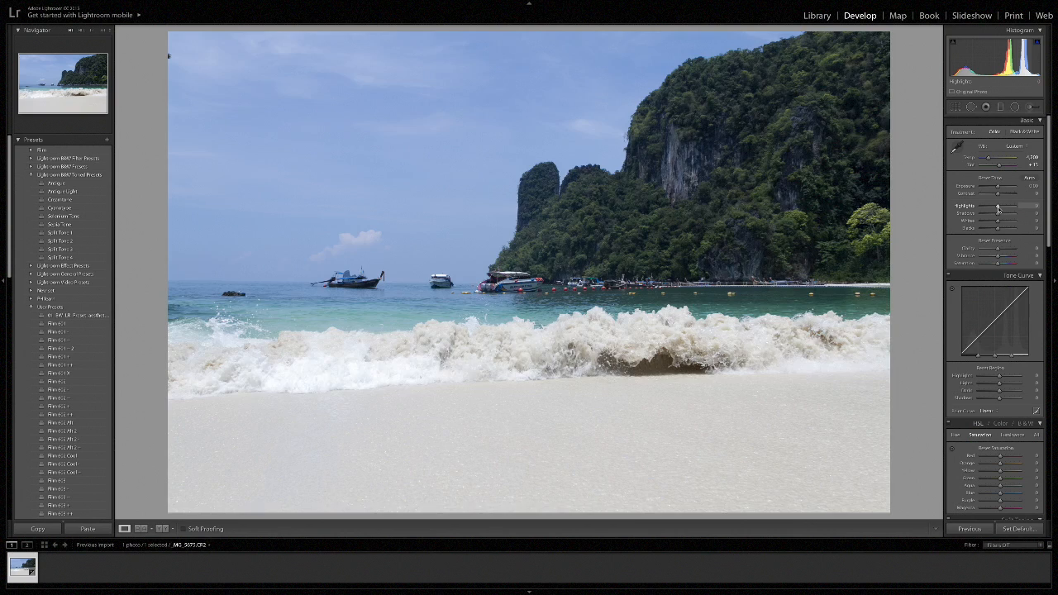
{"action": "left_click", "coordinate": [997, 209], "text": "alt"}
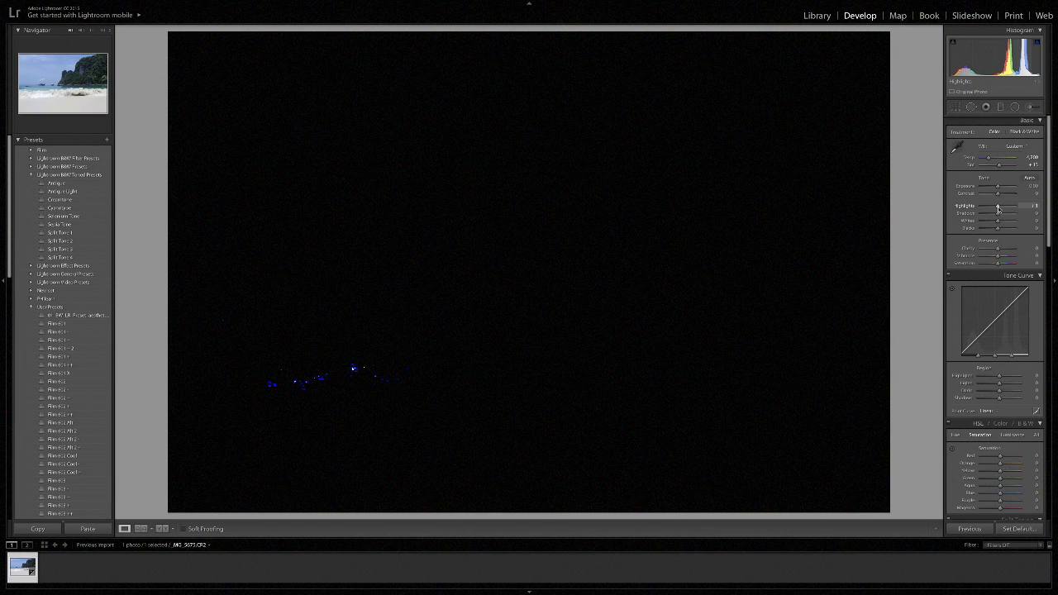
{"action": "left_click_drag", "start_coordinate": [997, 210], "coordinate": [1022, 211]}
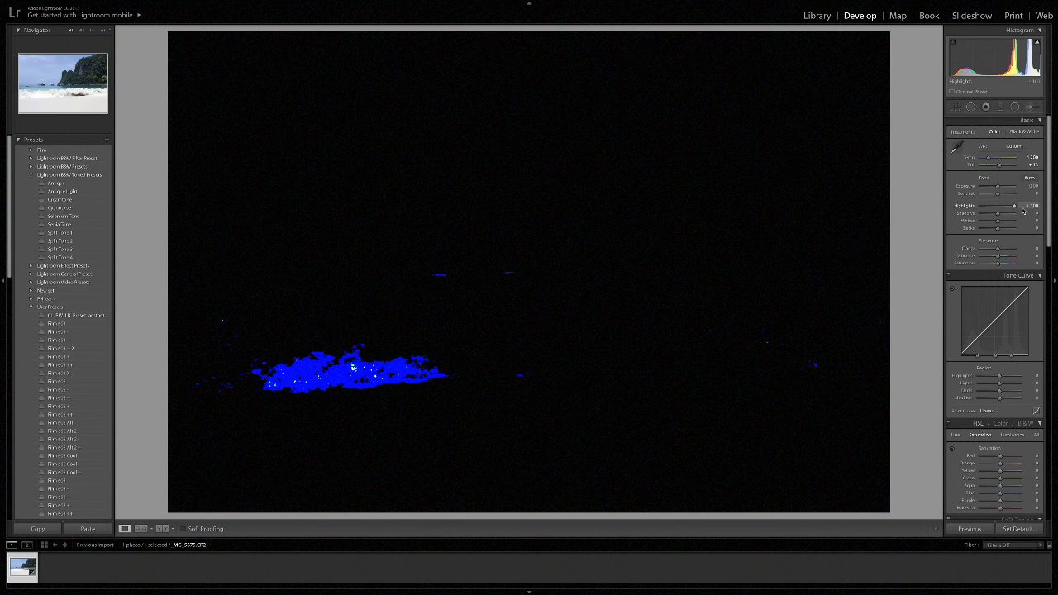
{"action": "left_click_drag", "start_coordinate": [1023, 210], "coordinate": [997, 212]}
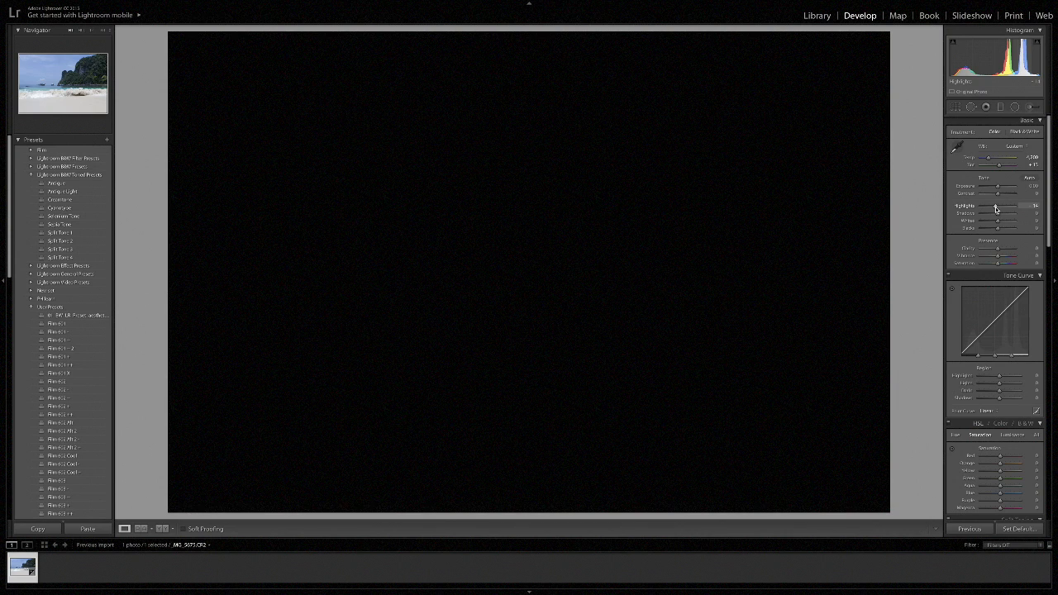
{"action": "left_click_drag", "start_coordinate": [996, 209], "coordinate": [996, 209]}
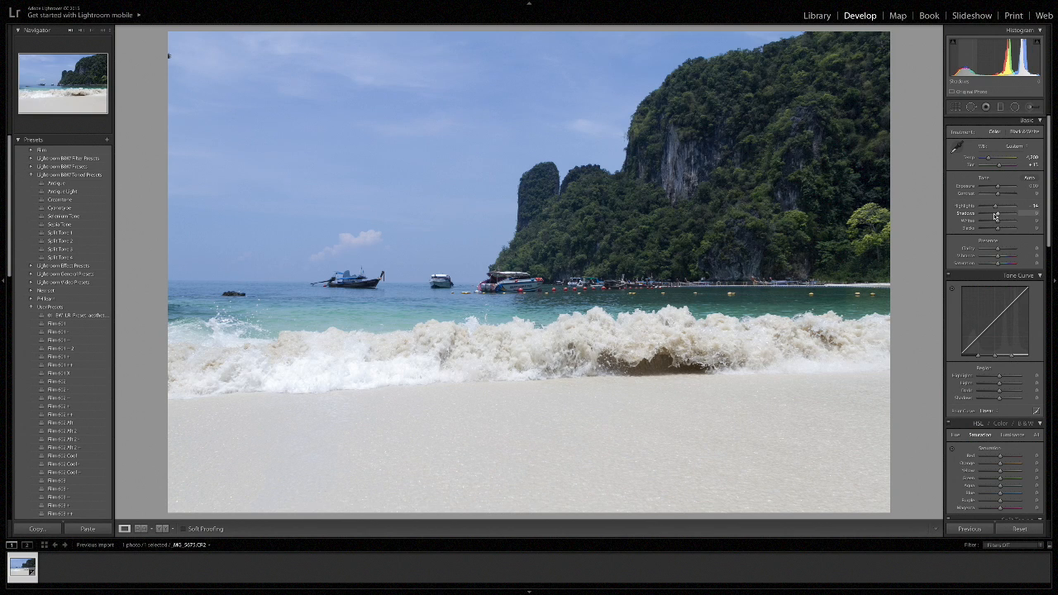
Step: Check shadow clipping with the clipping preview and set Shadows to +18
{"action": "left_click_drag", "start_coordinate": [999, 216], "coordinate": [998, 216]}
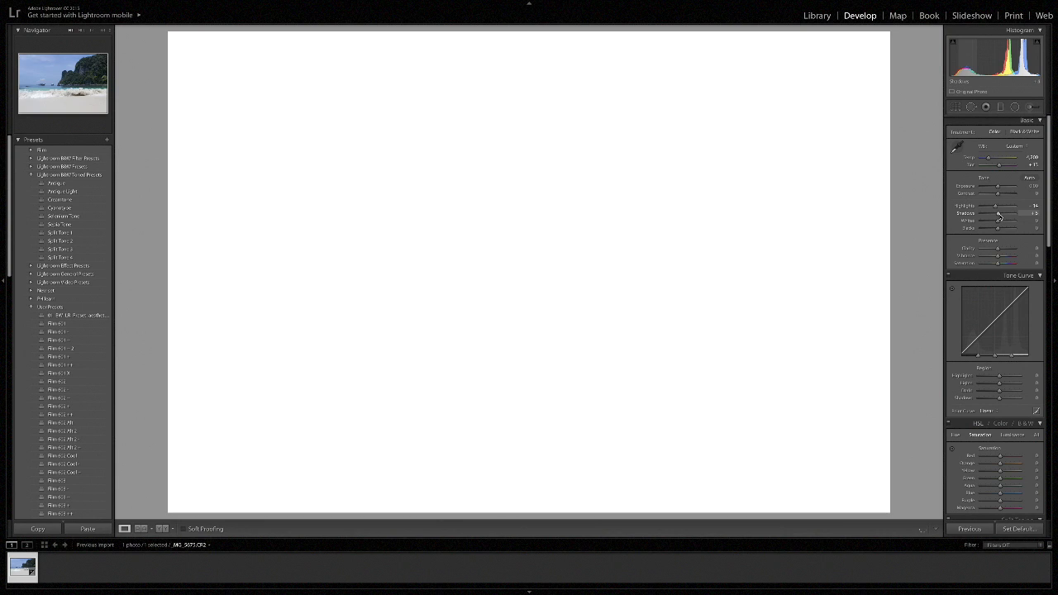
{"action": "mouse_move", "coordinate": [998, 216]}
{"action": "left_mouse_down"}
{"action": "mouse_move", "coordinate": [1022, 217]}
{"action": "mouse_move", "coordinate": [982, 216]}
{"action": "left_mouse_up"}
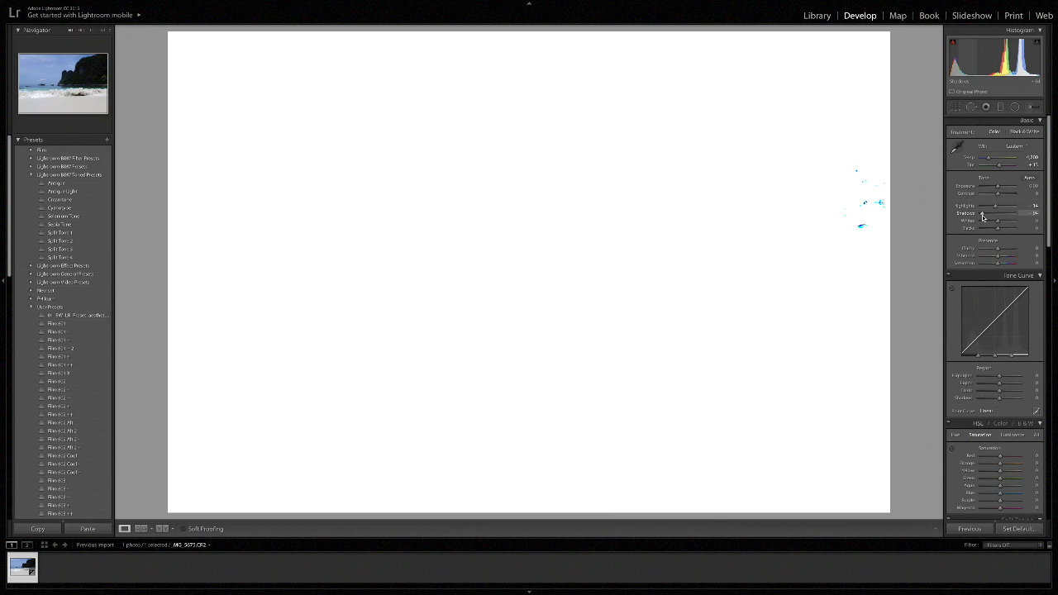
{"action": "left_click_drag", "start_coordinate": [982, 216], "coordinate": [1000, 217]}
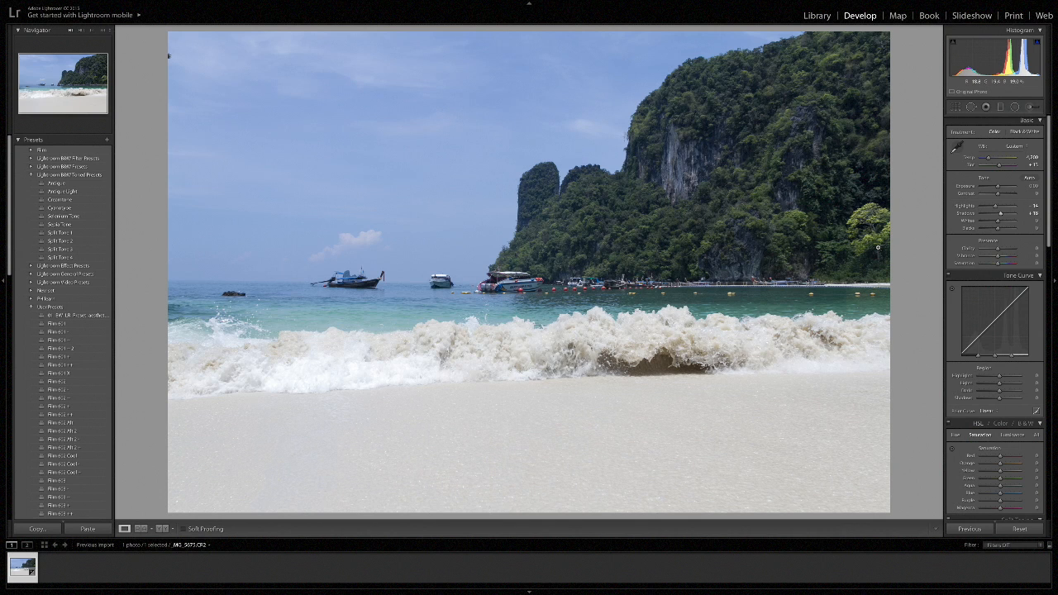
Step: Lower Whites strongly and set Blacks to -18 while checking each adjustment with the clipping preview
{"action": "key", "text": "alt"}
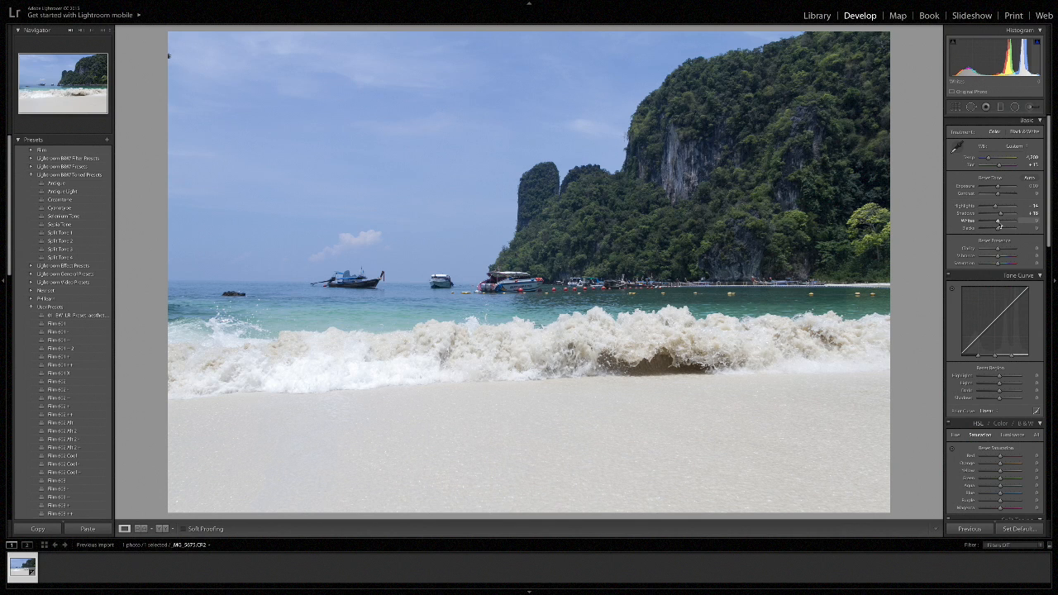
{"action": "left_click_drag", "start_coordinate": [998, 224], "coordinate": [999, 225]}
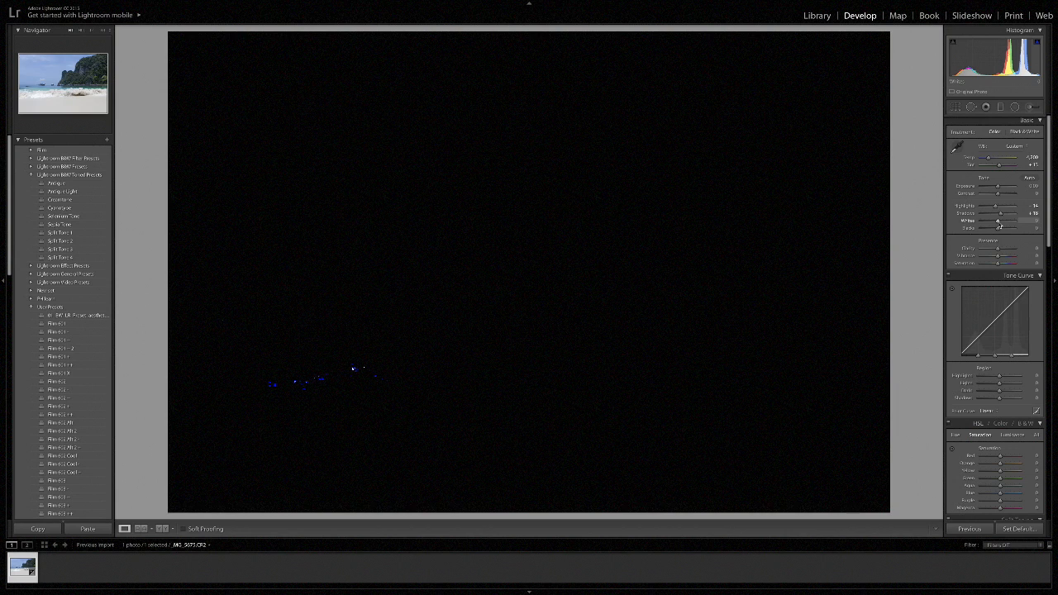
{"action": "mouse_move", "coordinate": [1000, 226]}
{"action": "left_mouse_down"}
{"action": "mouse_move", "coordinate": [986, 223]}
{"action": "mouse_move", "coordinate": [994, 233]}
{"action": "left_mouse_up"}
{"action": "key", "text": "alt"}
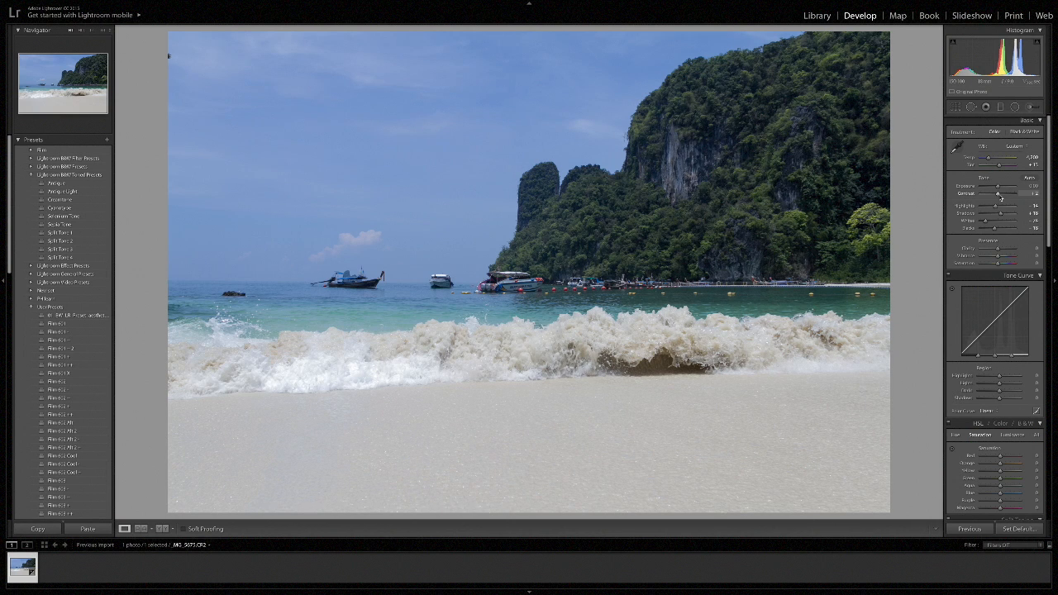
Step: Set Contrast to +25 and Exposure to -0.10, checking highlight clipping with the clipping preview
{"action": "left_click_drag", "start_coordinate": [1000, 196], "coordinate": [1002, 192]}
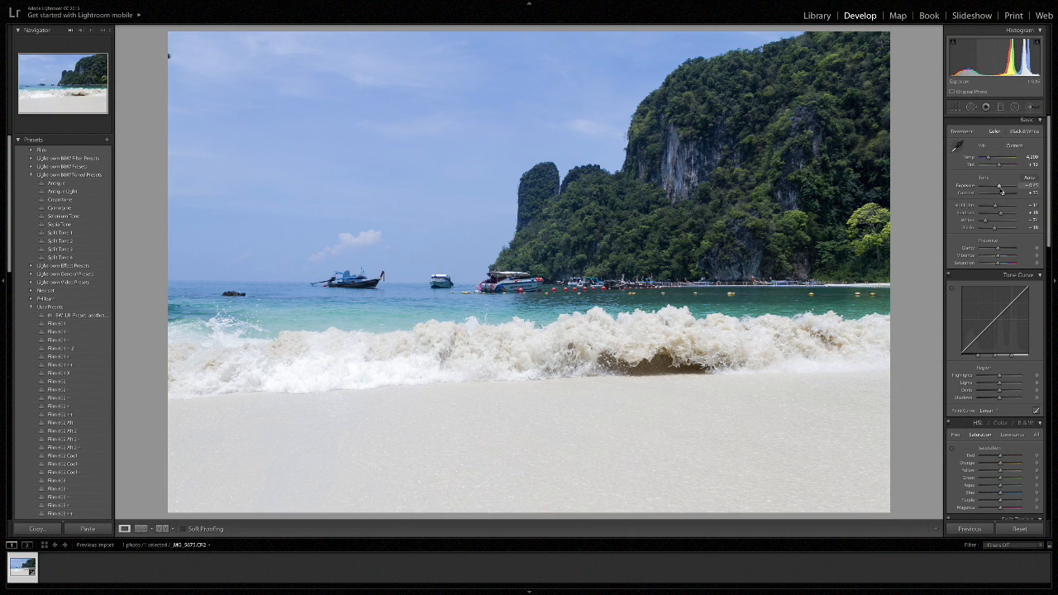
{"action": "key", "text": "alt"}
{"action": "key", "text": "alt"}
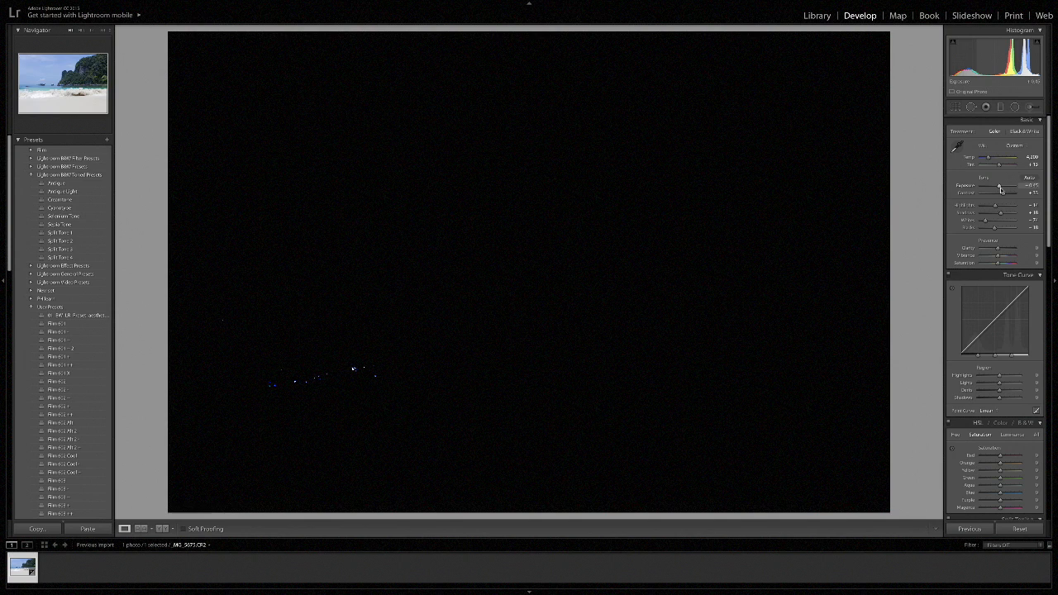
{"action": "left_click_drag", "start_coordinate": [1000, 189], "coordinate": [1000, 189]}
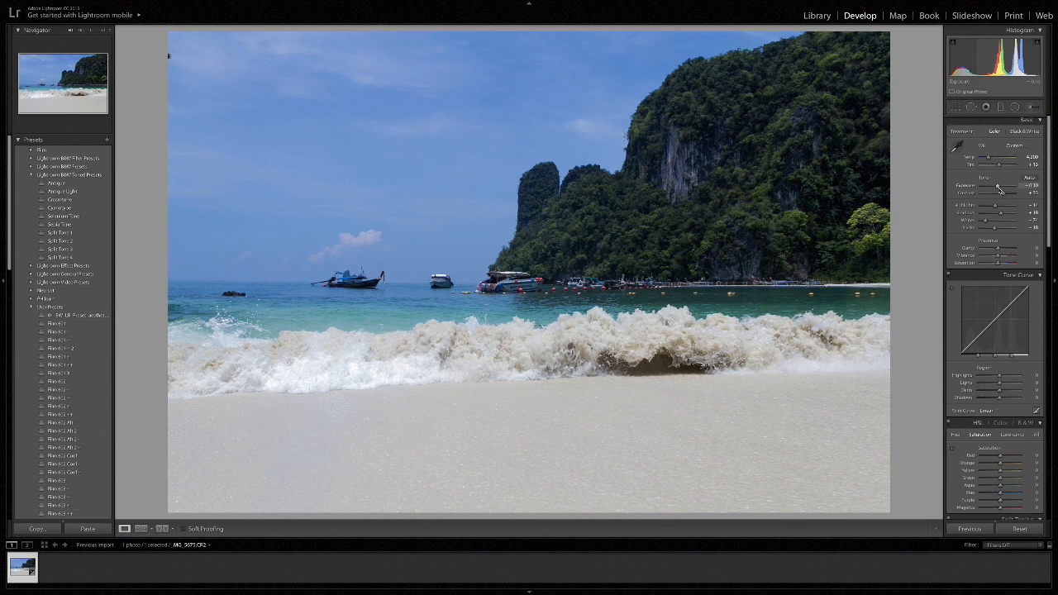
Step: Compare the before and after versions side by side, inspect the boats up close, and return to the single-photo view
{"action": "key", "text": "y"}
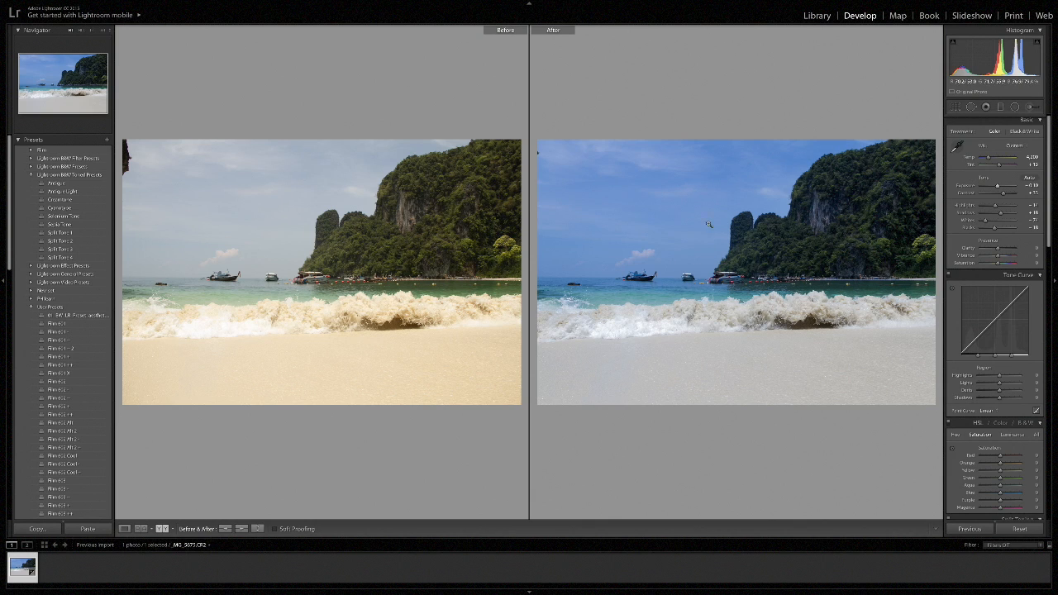
{"action": "left_click", "coordinate": [691, 284]}
{"action": "left_click", "coordinate": [691, 284]}
{"action": "left_click", "coordinate": [124, 528]}
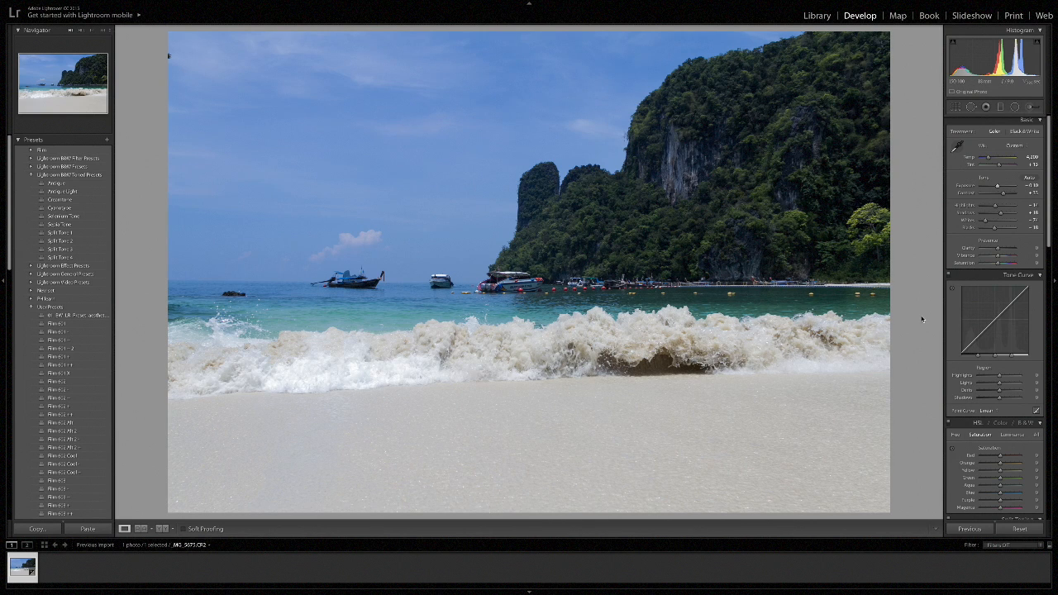
Step: Try the HSL Saturation sliders, taking Blue to -100 and Orange to +100, and return both to 0
{"action": "left_click_drag", "start_coordinate": [1049, 242], "coordinate": [1050, 323]}
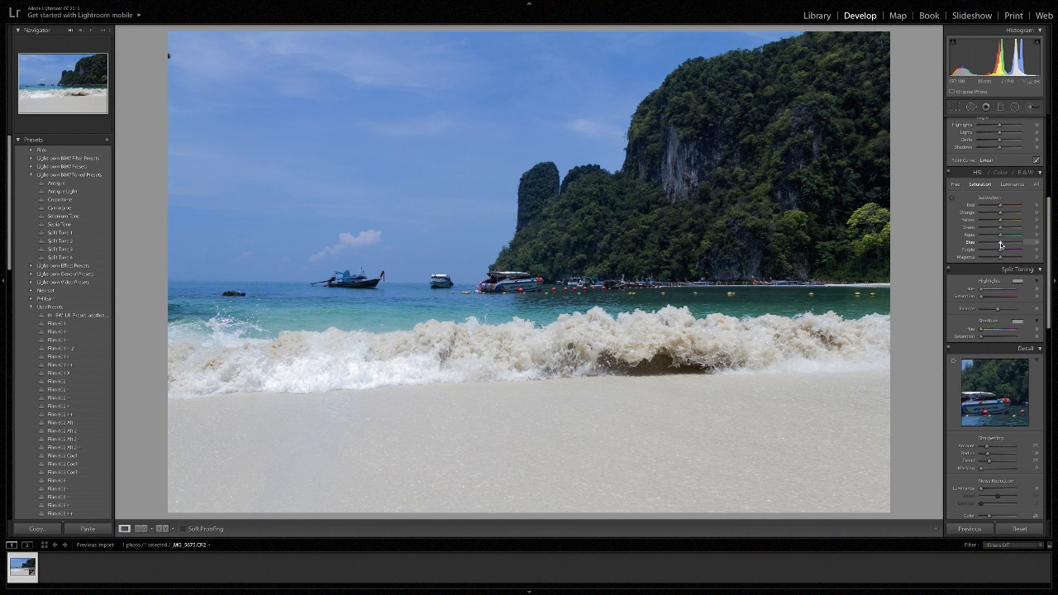
{"action": "left_click_drag", "start_coordinate": [1005, 246], "coordinate": [978, 243]}
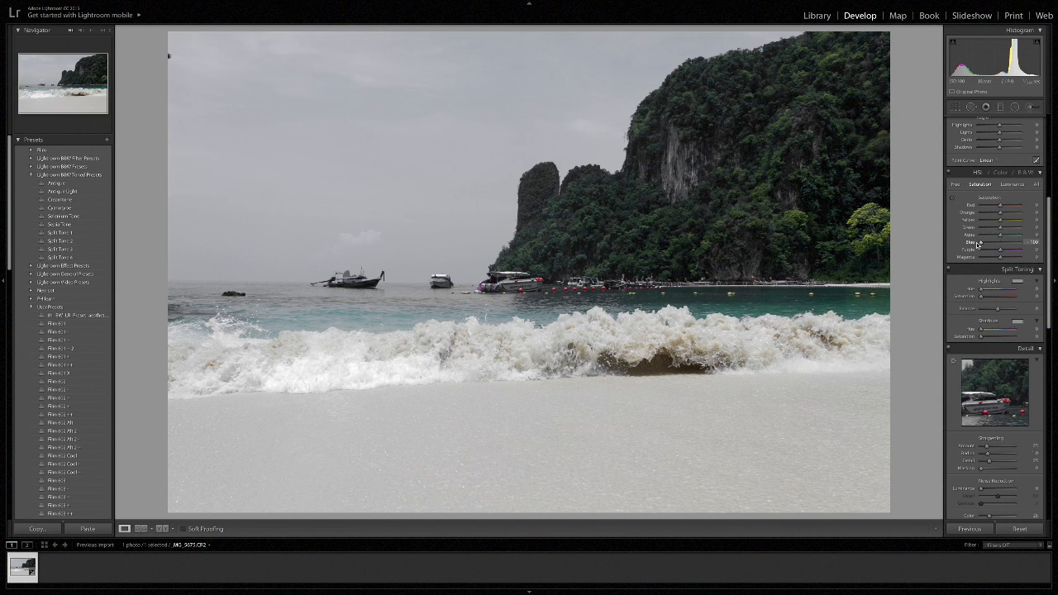
{"action": "left_click_drag", "start_coordinate": [980, 244], "coordinate": [1001, 247]}
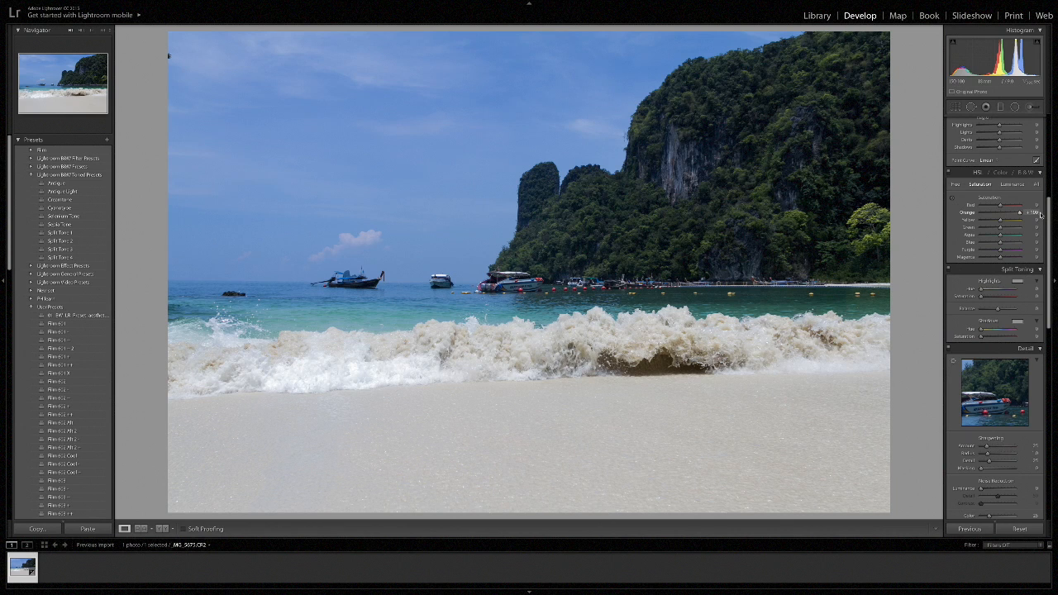
{"action": "mouse_move", "coordinate": [1001, 214]}
{"action": "left_mouse_down"}
{"action": "mouse_move", "coordinate": [945, 213]}
{"action": "mouse_move", "coordinate": [1009, 213]}
{"action": "mouse_move", "coordinate": [975, 213]}
{"action": "mouse_move", "coordinate": [1002, 220]}
{"action": "left_mouse_up"}
{"action": "mouse_move", "coordinate": [1000, 229]}
{"action": "left_mouse_down"}
{"action": "mouse_move", "coordinate": [982, 231]}
{"action": "mouse_move", "coordinate": [1038, 239]}
{"action": "mouse_move", "coordinate": [1000, 241]}
{"action": "left_mouse_up"}
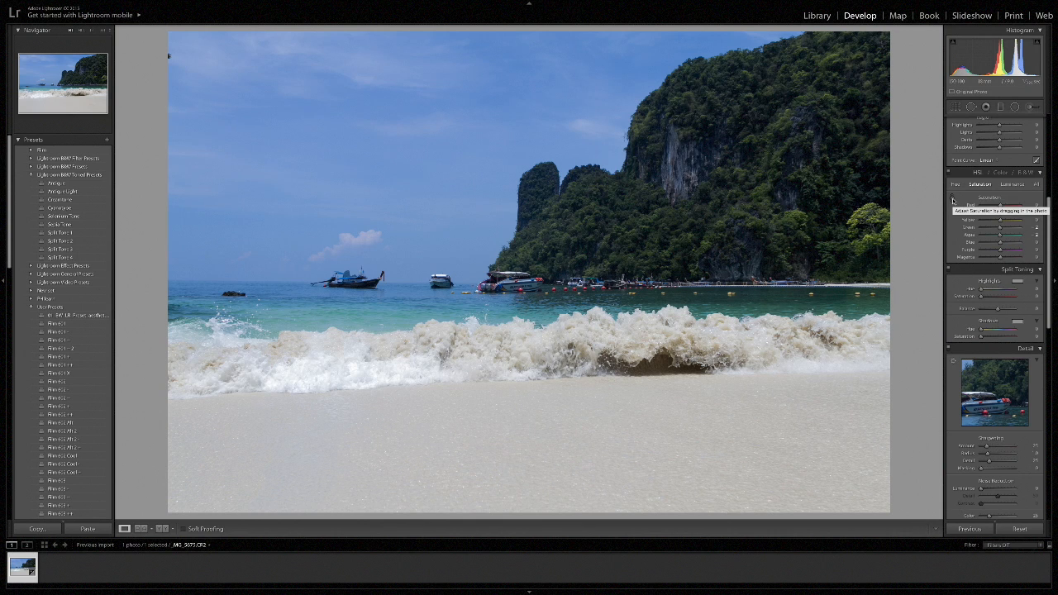
Step: Boost the sky's saturation to Blue +20 and Purple +2 by sampling the sky with the targeted adjustment tool
{"action": "left_click", "coordinate": [952, 200]}
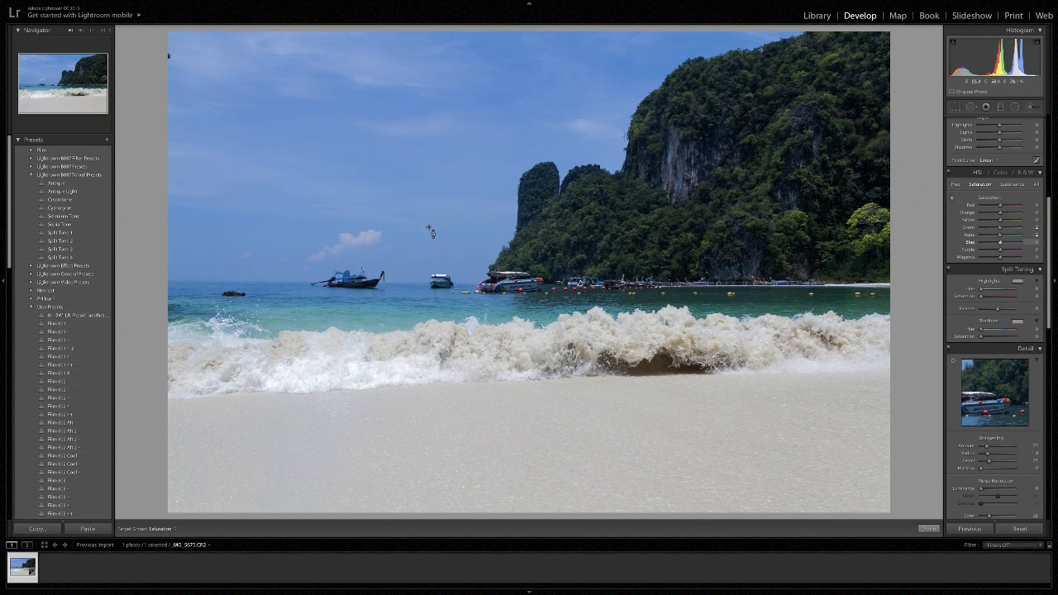
{"action": "left_click_drag", "start_coordinate": [414, 207], "coordinate": [432, 231]}
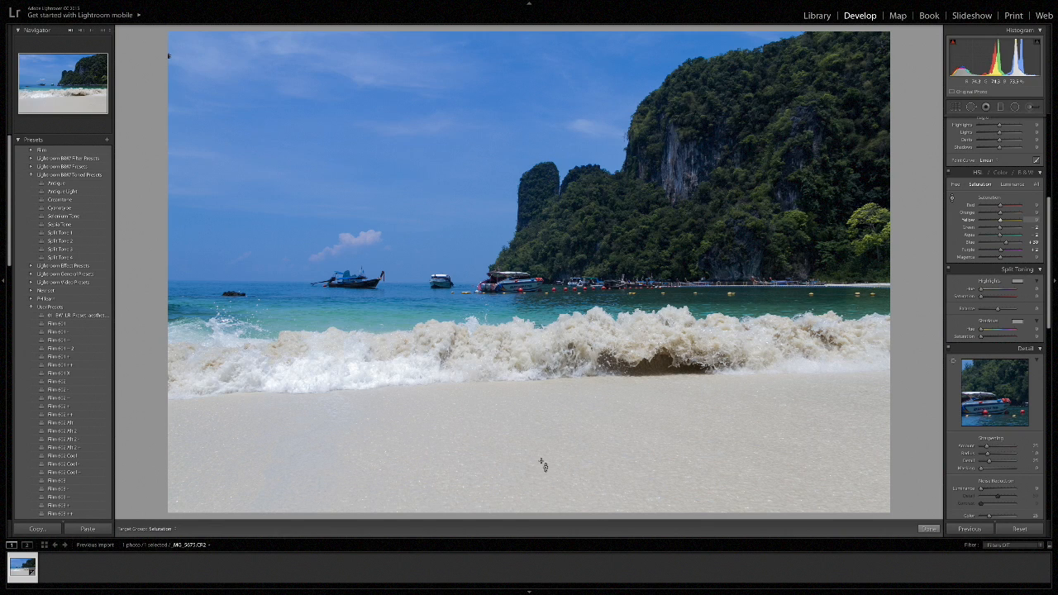
{"action": "left_click", "coordinate": [954, 199]}
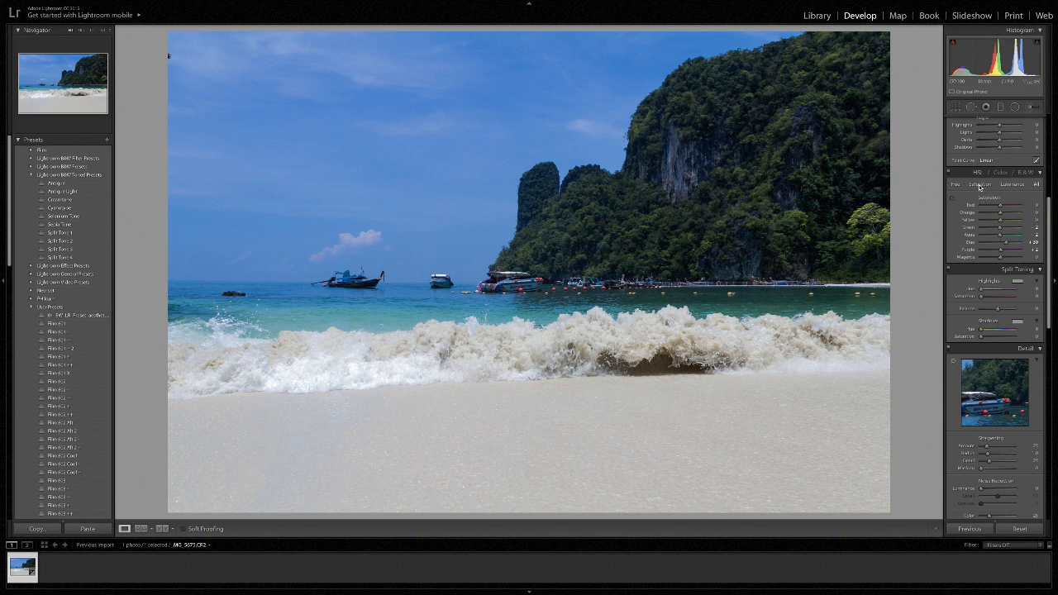
Step: Shift the sky's hue with the Hue targeted adjustment tool to Aqua -7, Blue -9 and Purple +1
{"action": "left_click", "coordinate": [953, 199]}
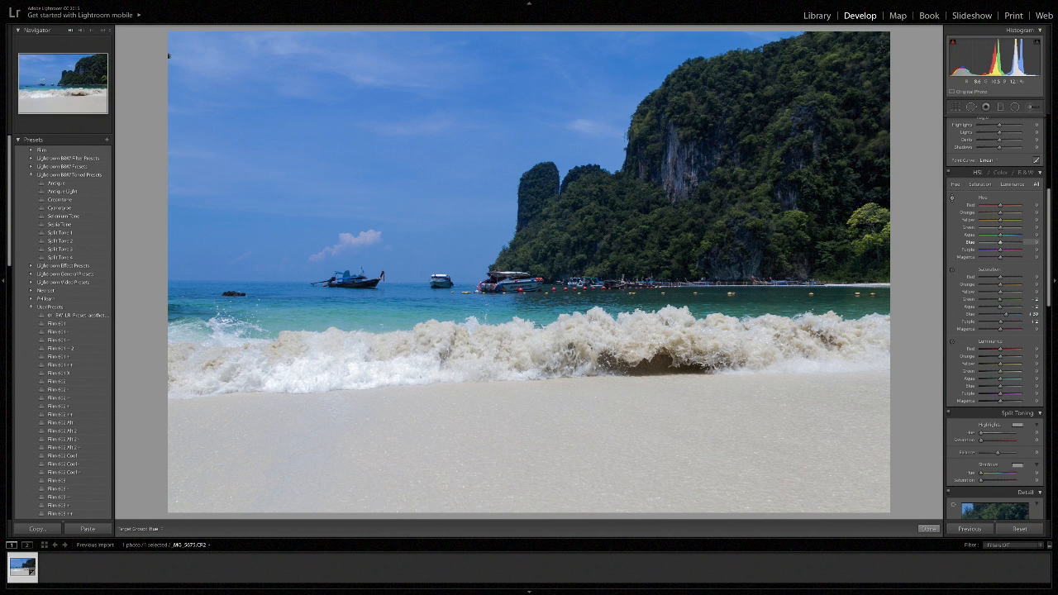
{"action": "mouse_move", "coordinate": [168, 56]}
{"action": "left_mouse_down"}
{"action": "mouse_move", "coordinate": [169, 73]}
{"action": "mouse_move", "coordinate": [169, 56]}
{"action": "left_mouse_up"}
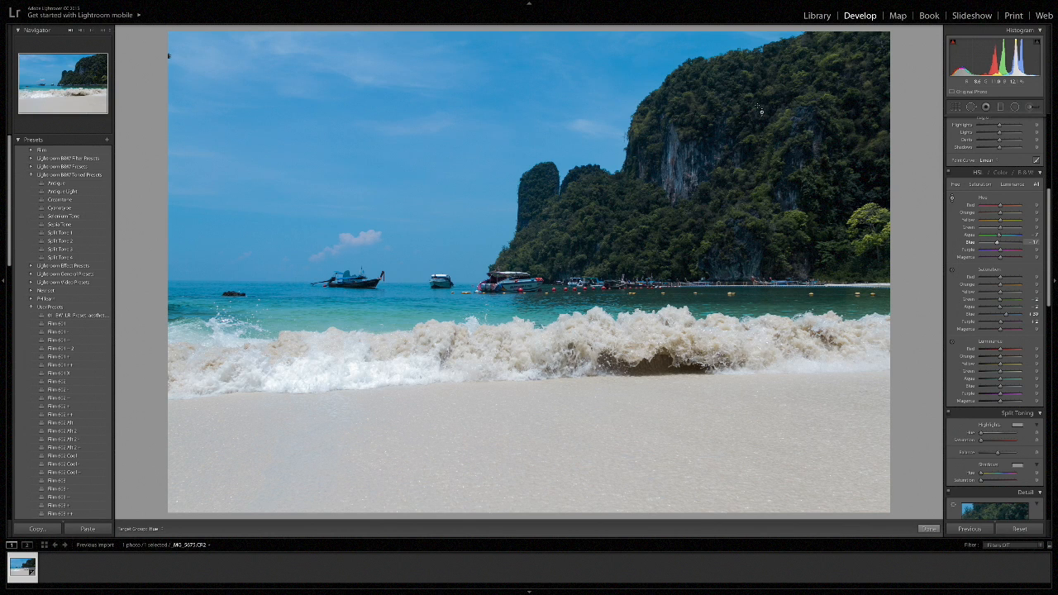
{"action": "mouse_move", "coordinate": [487, 126]}
{"action": "left_mouse_down"}
{"action": "mouse_move", "coordinate": [488, 104]}
{"action": "mouse_move", "coordinate": [487, 132]}
{"action": "left_mouse_up"}
{"action": "left_click_drag", "start_coordinate": [169, 56], "coordinate": [168, 48]}
Step: Use the Saturation targeted adjustment tool to bring the sky to Blue +8 and Purple +1, and lower the beach sand's saturation
{"action": "left_click", "coordinate": [952, 269]}
{"action": "left_click_drag", "start_coordinate": [702, 165], "coordinate": [702, 171]}
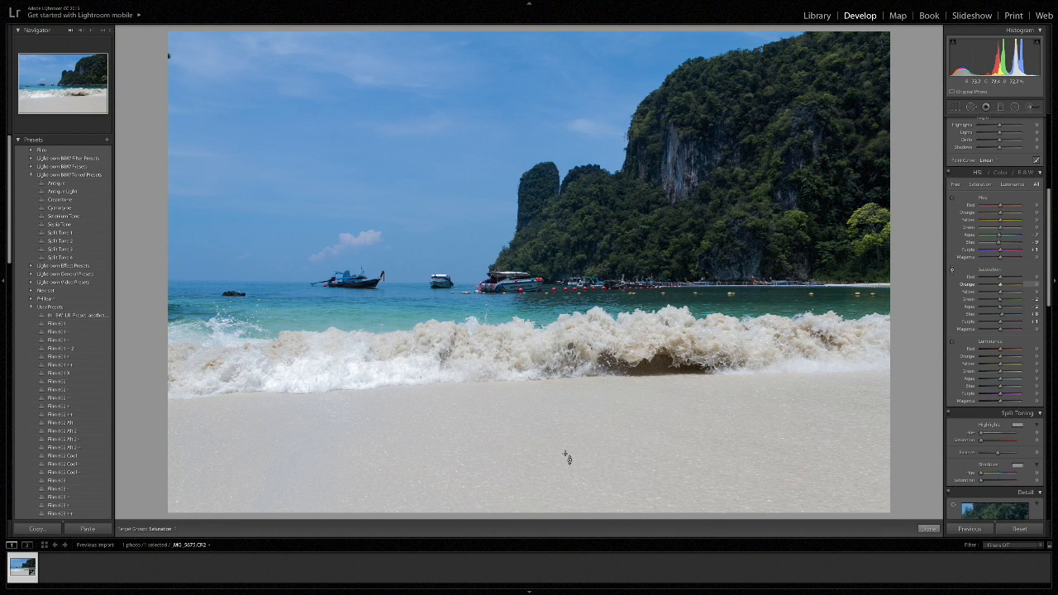
{"action": "left_click_drag", "start_coordinate": [566, 458], "coordinate": [567, 471]}
{"action": "left_click", "coordinate": [952, 198]}
Step: Set the sharpening Amount to 34 and raise Masking to around half with the mask preview, limiting sharpening to the edges
{"action": "left_click_drag", "start_coordinate": [1049, 274], "coordinate": [1043, 347]}
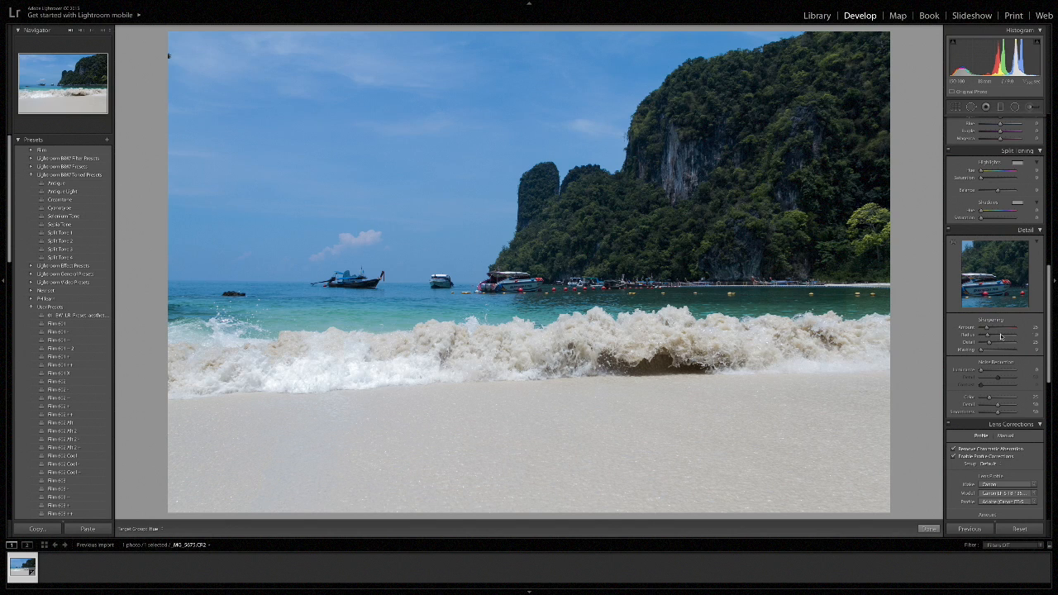
{"action": "mouse_move", "coordinate": [986, 329]}
{"action": "left_mouse_down"}
{"action": "mouse_move", "coordinate": [1016, 330]}
{"action": "mouse_move", "coordinate": [987, 330]}
{"action": "left_mouse_up"}
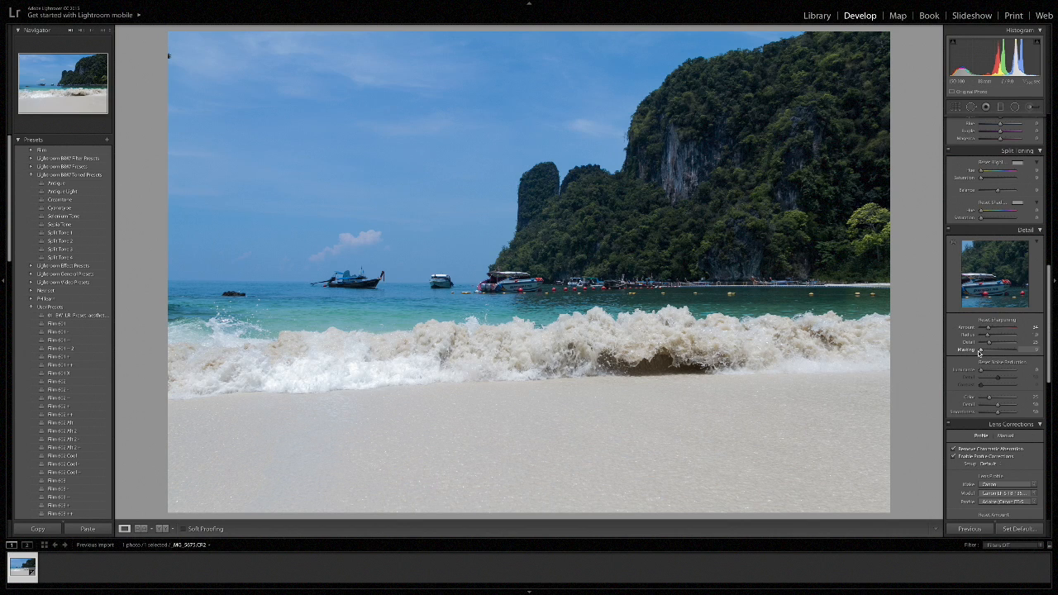
{"action": "left_click", "coordinate": [983, 351], "text": "alt"}
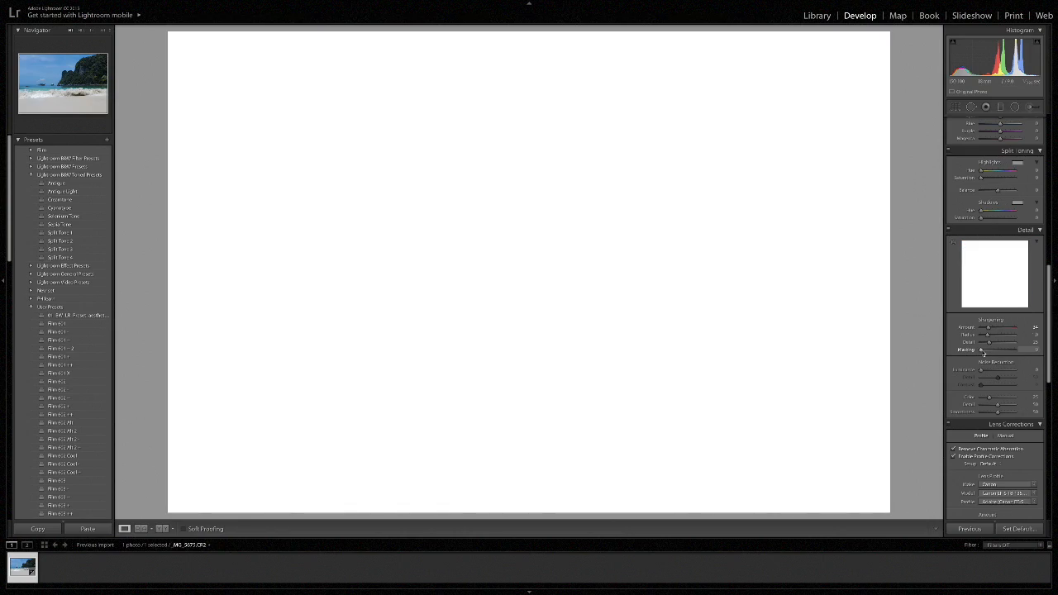
{"action": "left_click_drag", "start_coordinate": [982, 350], "coordinate": [987, 352]}
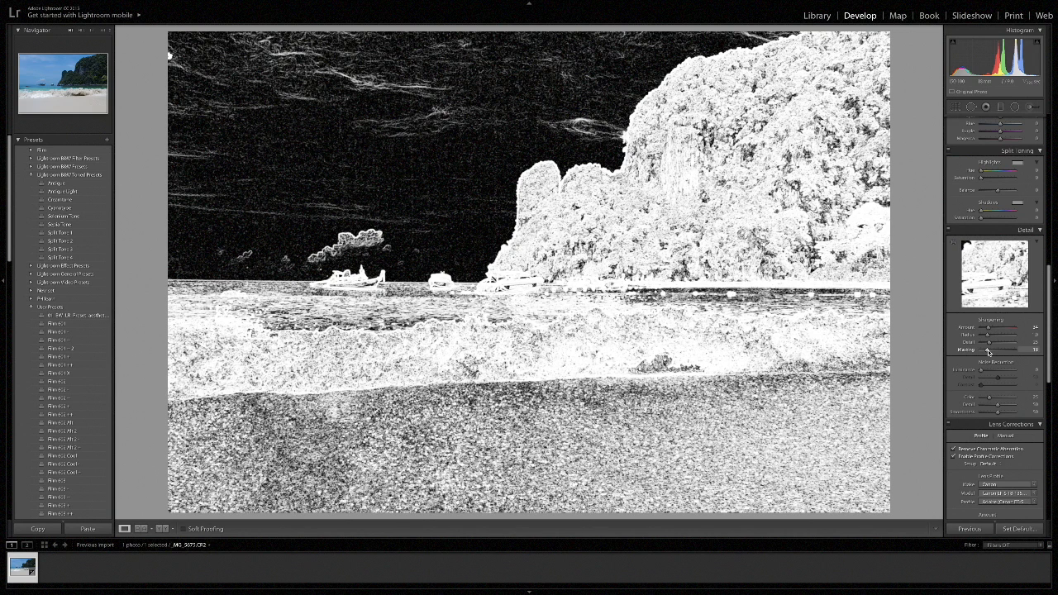
{"action": "left_click_drag", "start_coordinate": [988, 352], "coordinate": [1002, 352]}
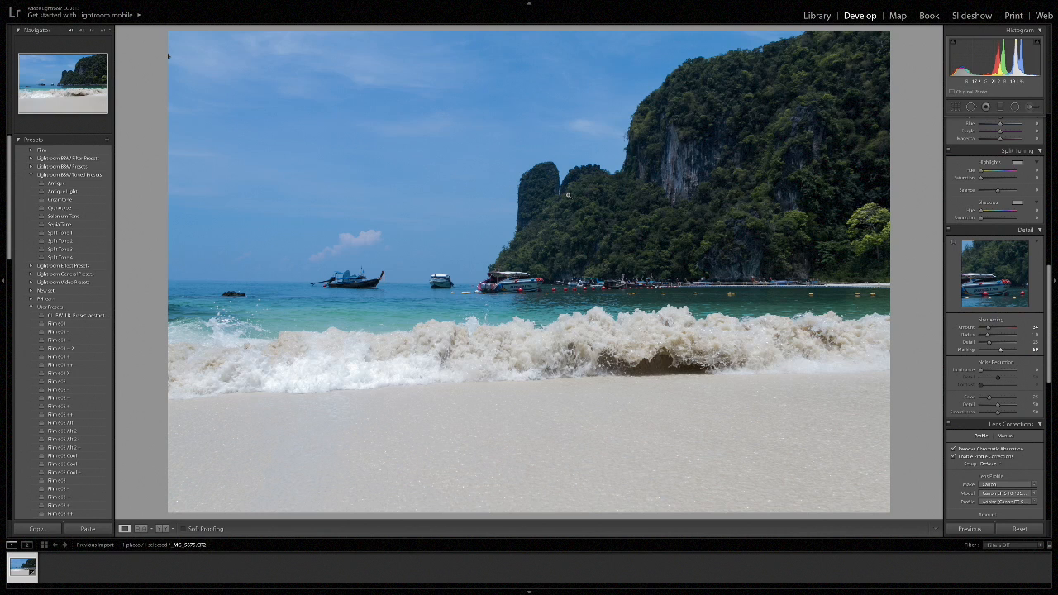
{"action": "left_click_drag", "start_coordinate": [1049, 376], "coordinate": [1053, 224]}
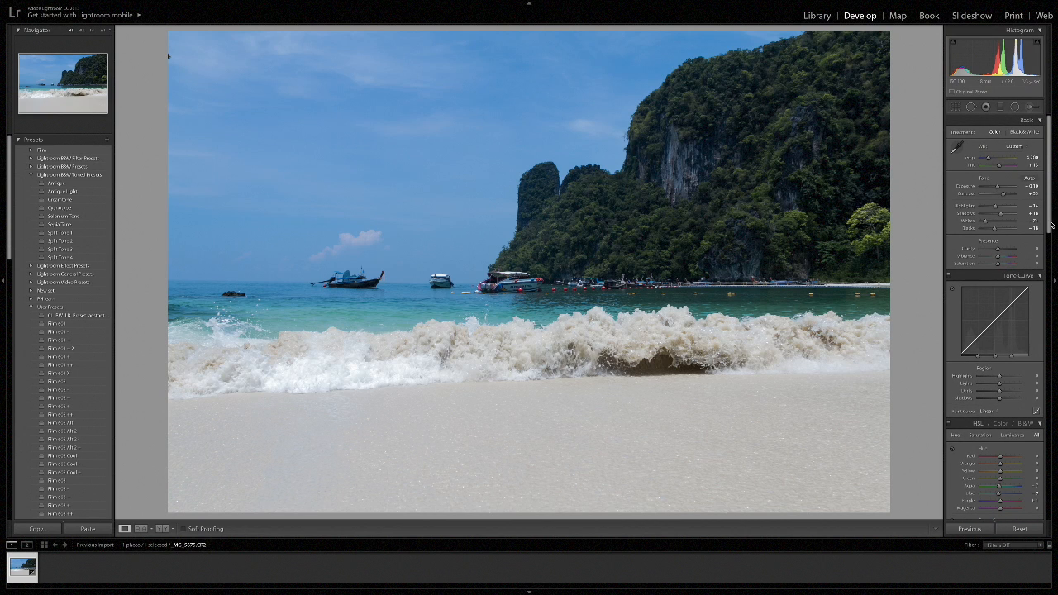